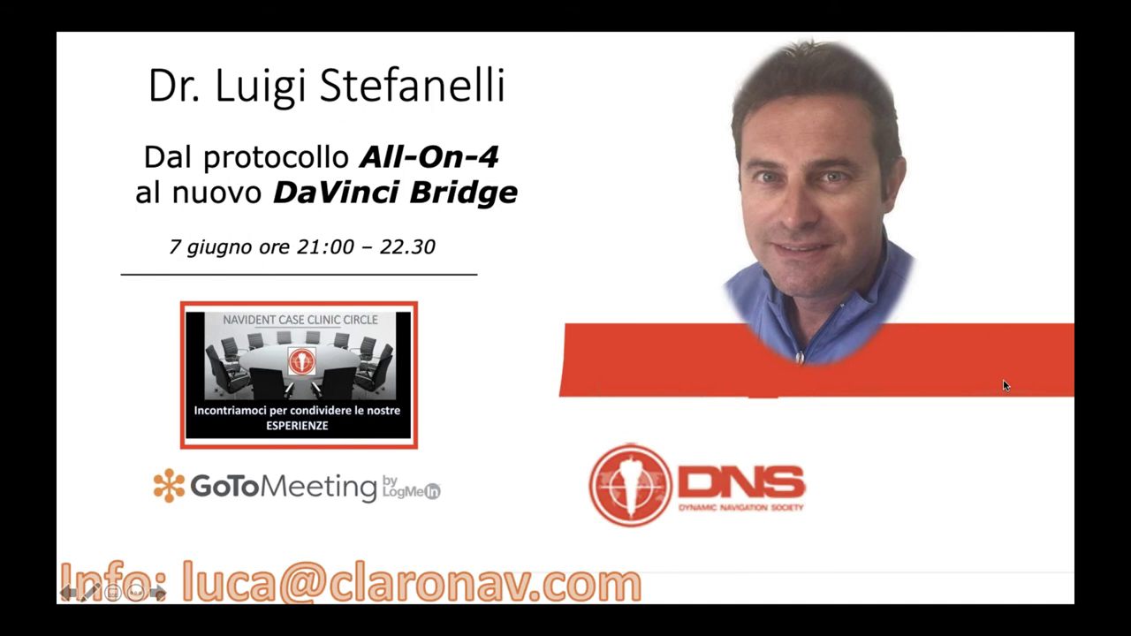
- End the slide show and switch to the Paziente atrofico 2 presentation in PowerPoint
key(Escape)
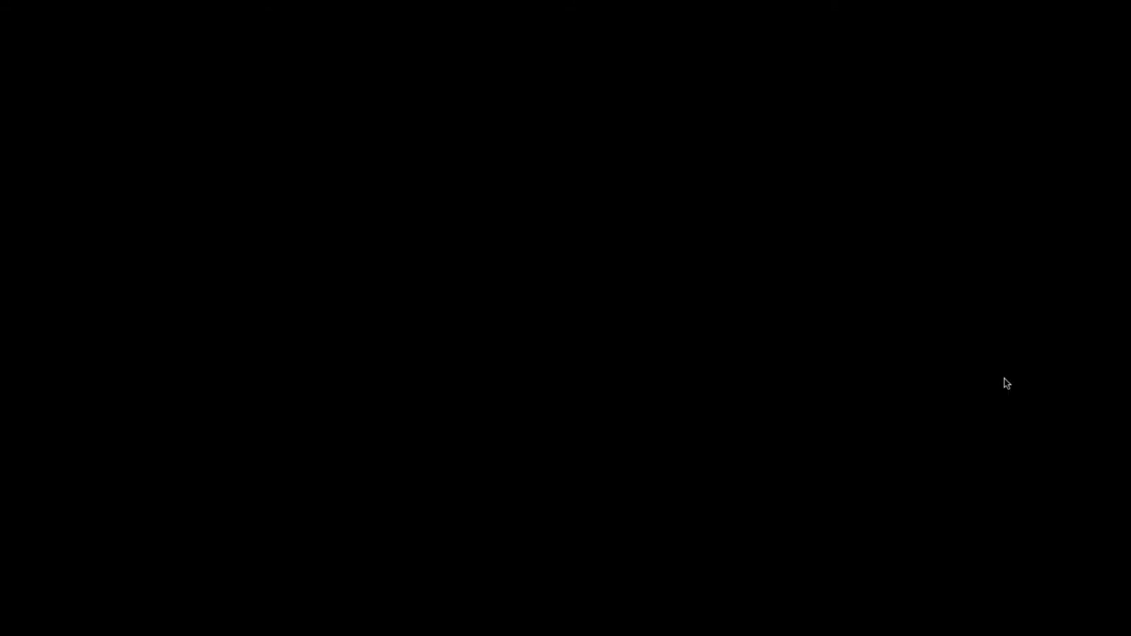
mouse_move(524, 629)
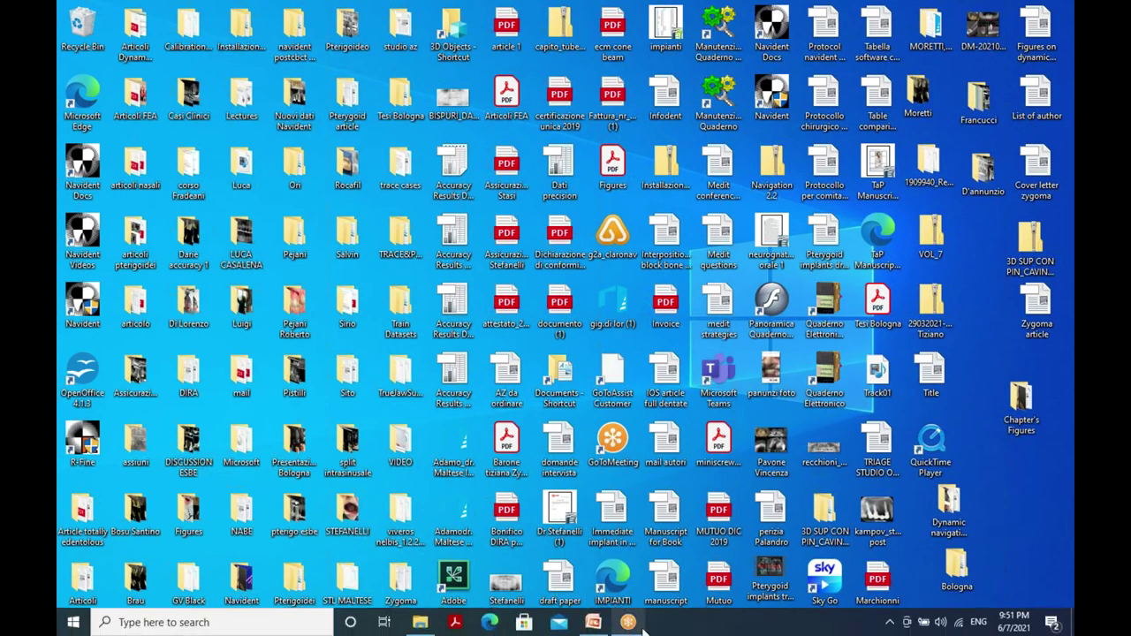
click(593, 623)
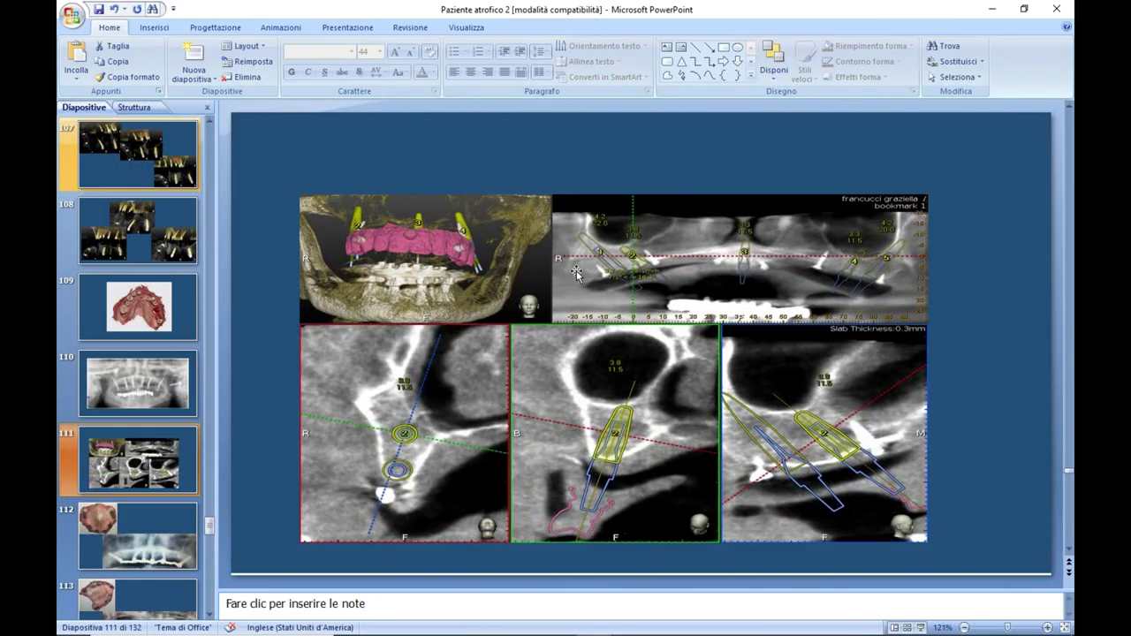
- Examine slides 109 to 114 with the intraoral scans, panoramic radiographs and implant planning views
click(148, 399)
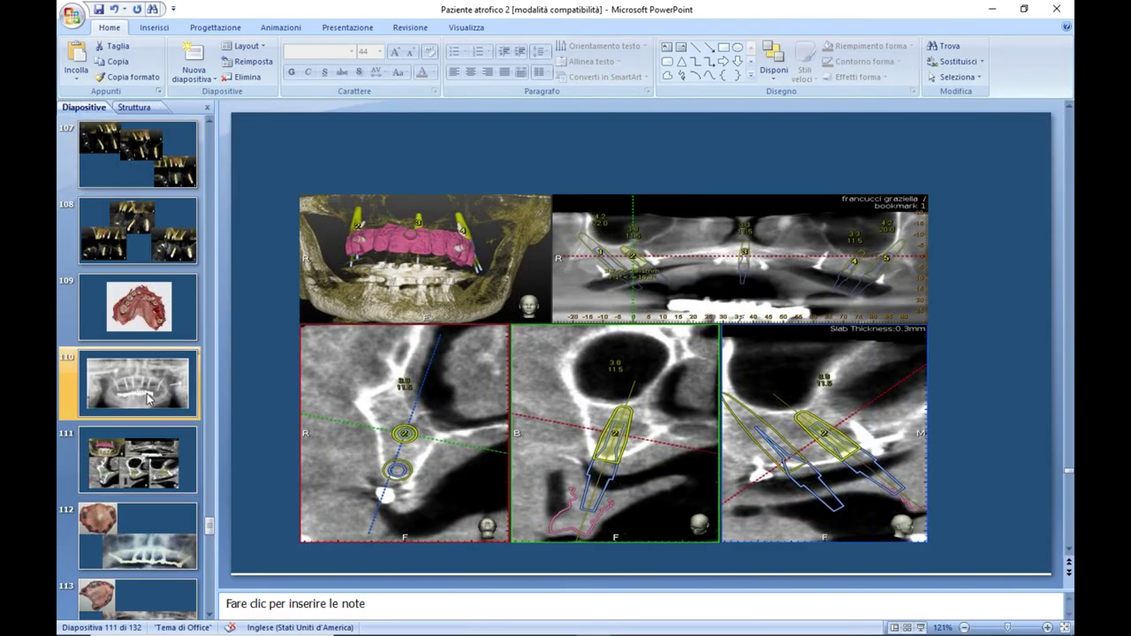
key(Down)
key(Down)
key(Down)
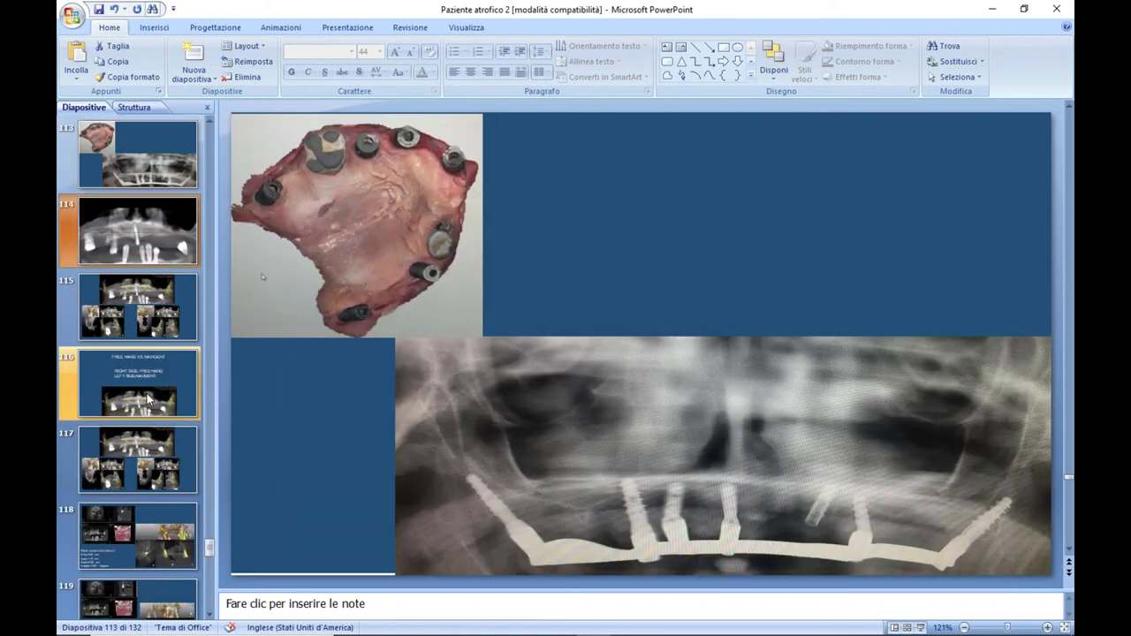
key(Down)
key(Down)
key(Up)
key(Up)
key(Up)
key(Up)
key(Up)
key(Up)
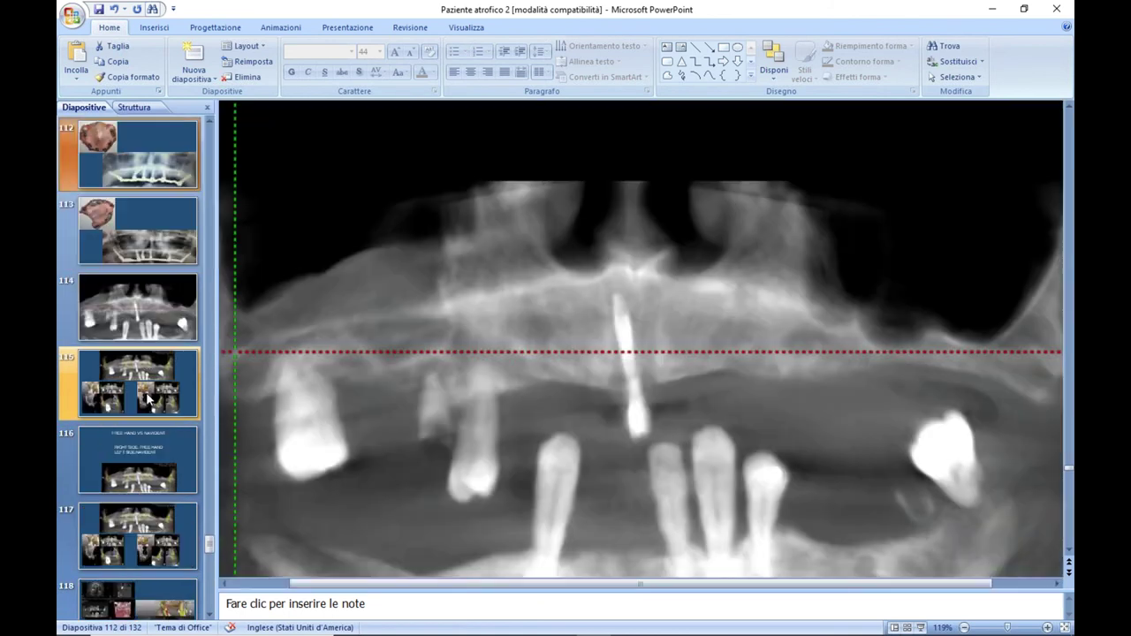
key(Up)
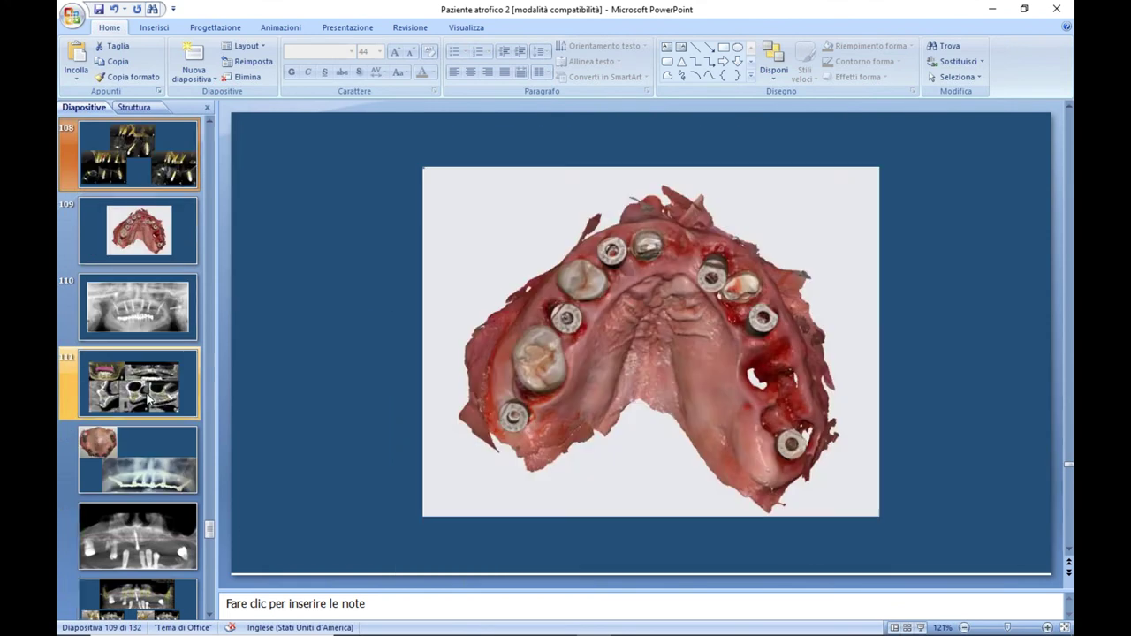
key(Down)
key(Down)
key(Down)
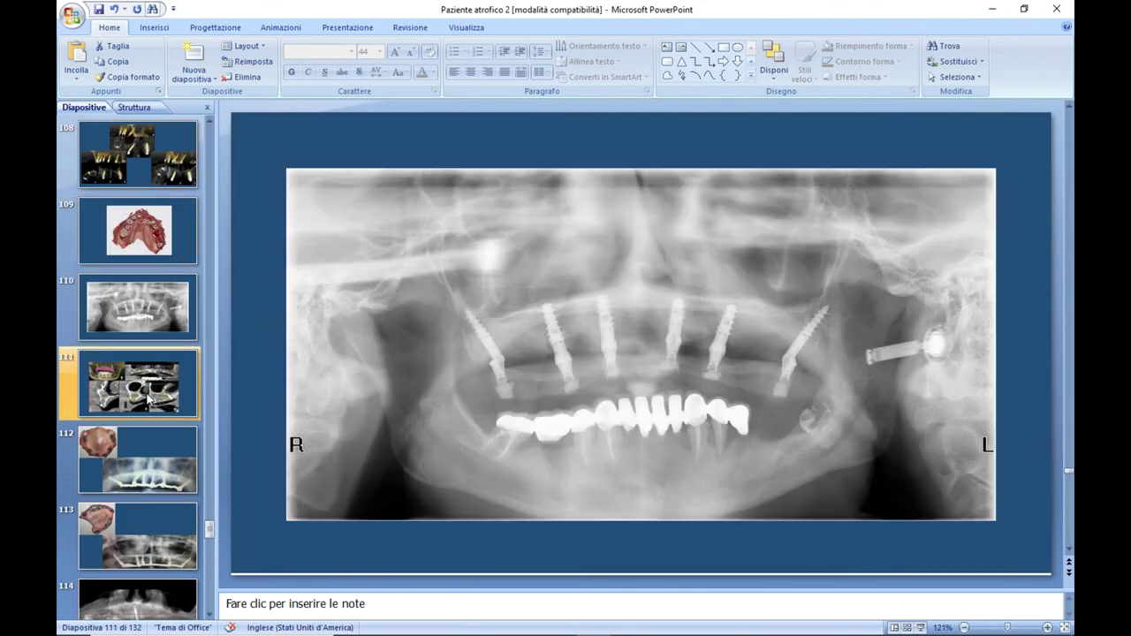
key(Down)
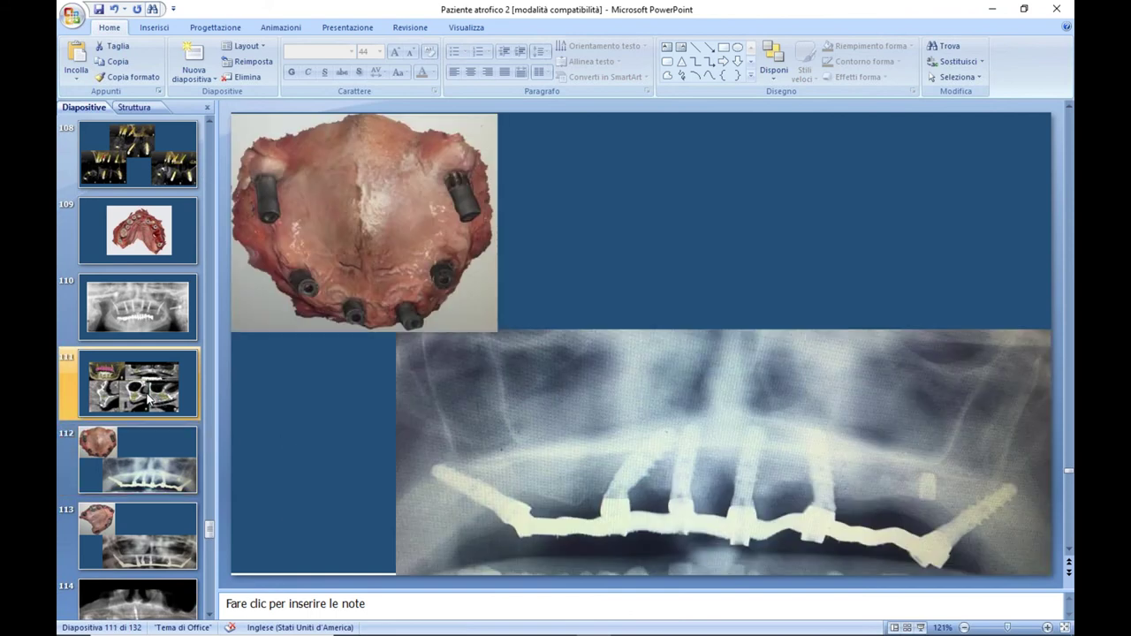
click(148, 399)
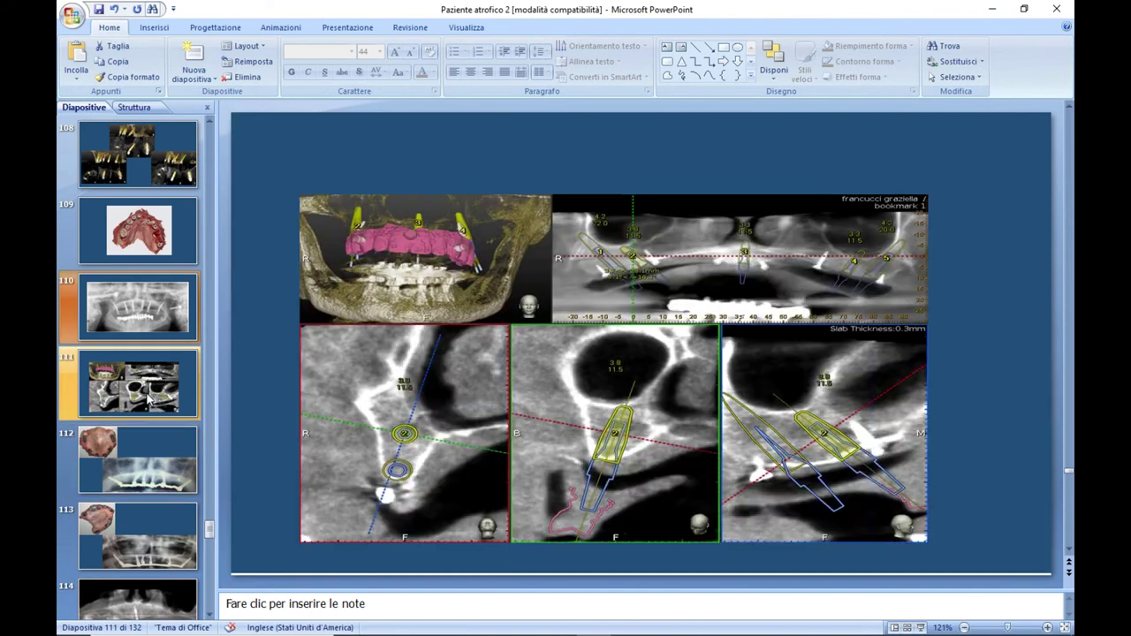
key(Up)
key(Up)
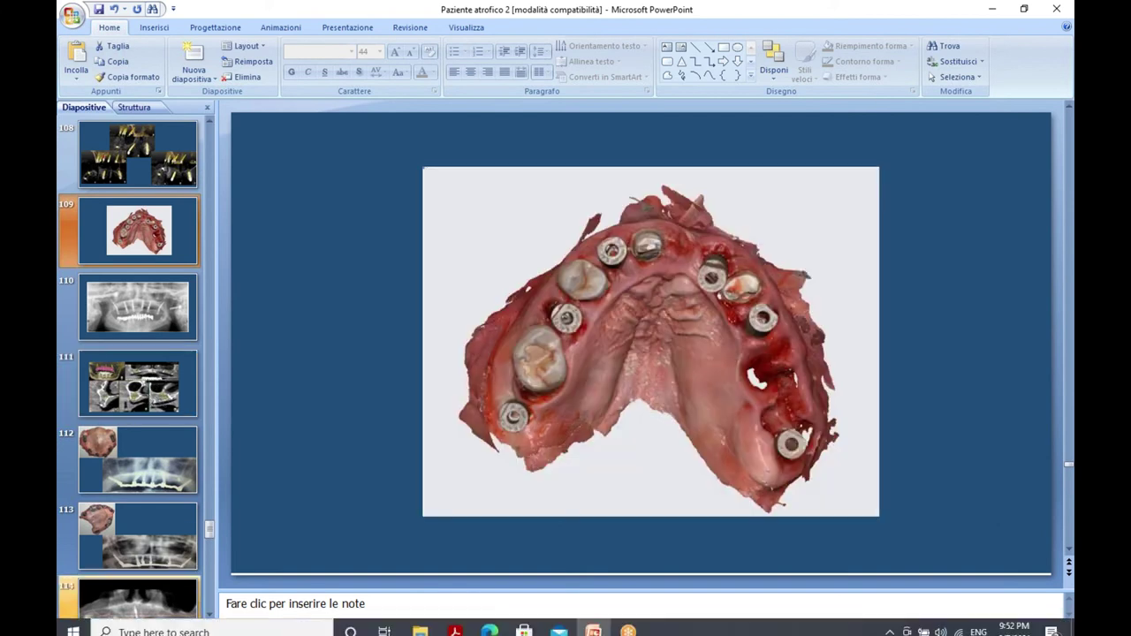
- Minimize the presentation and launch Navident, declining video recording and postponing the feedback request
click(994, 10)
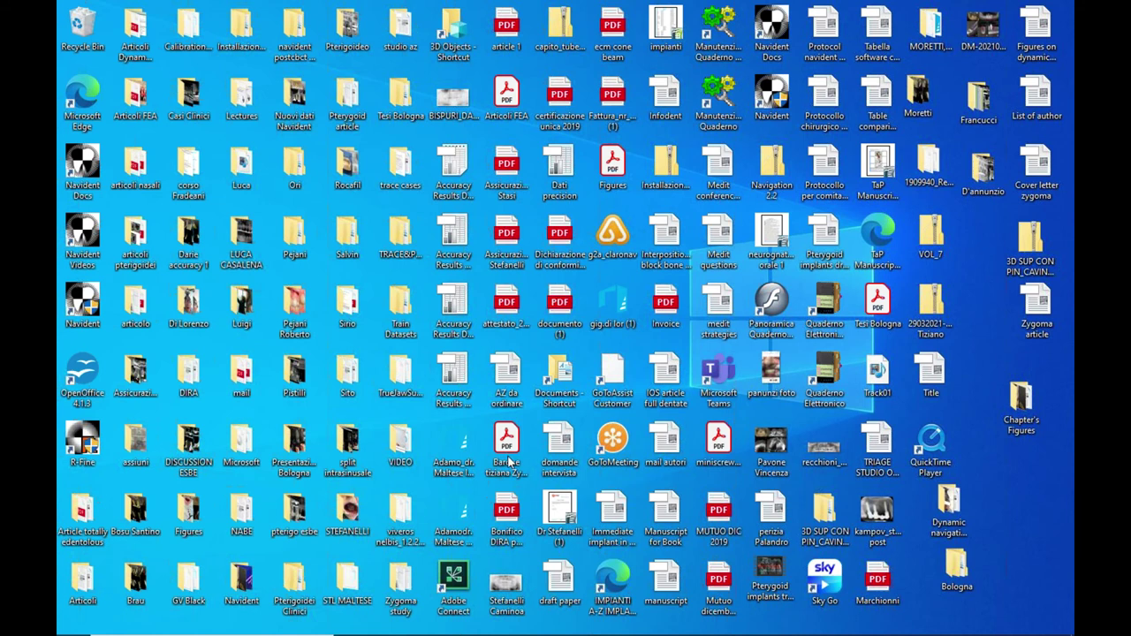
click(92, 302)
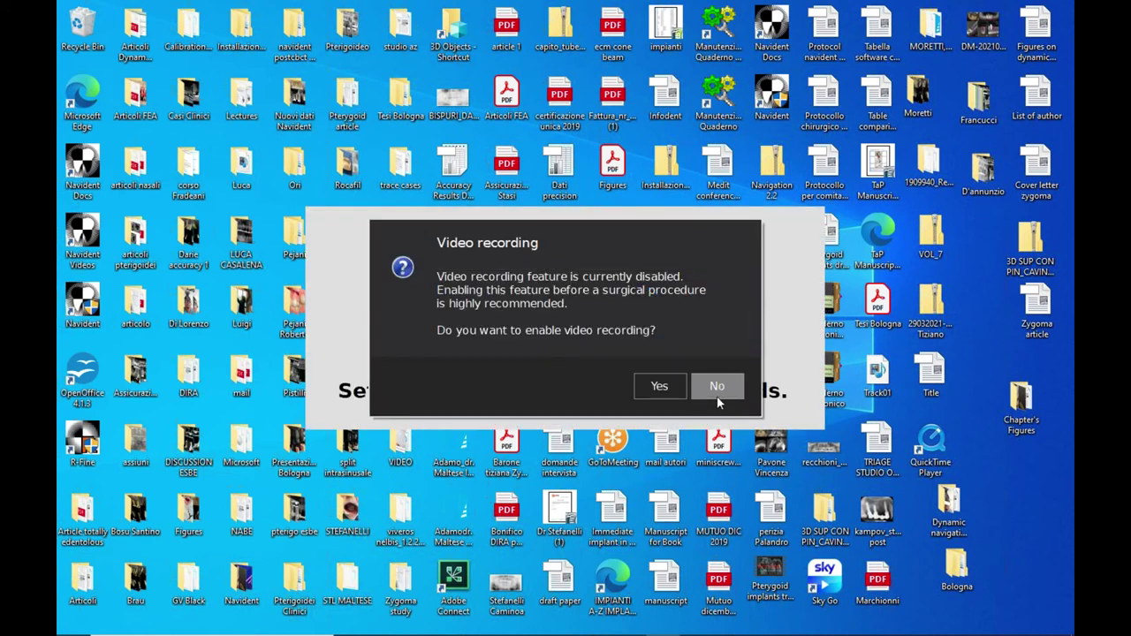
click(717, 388)
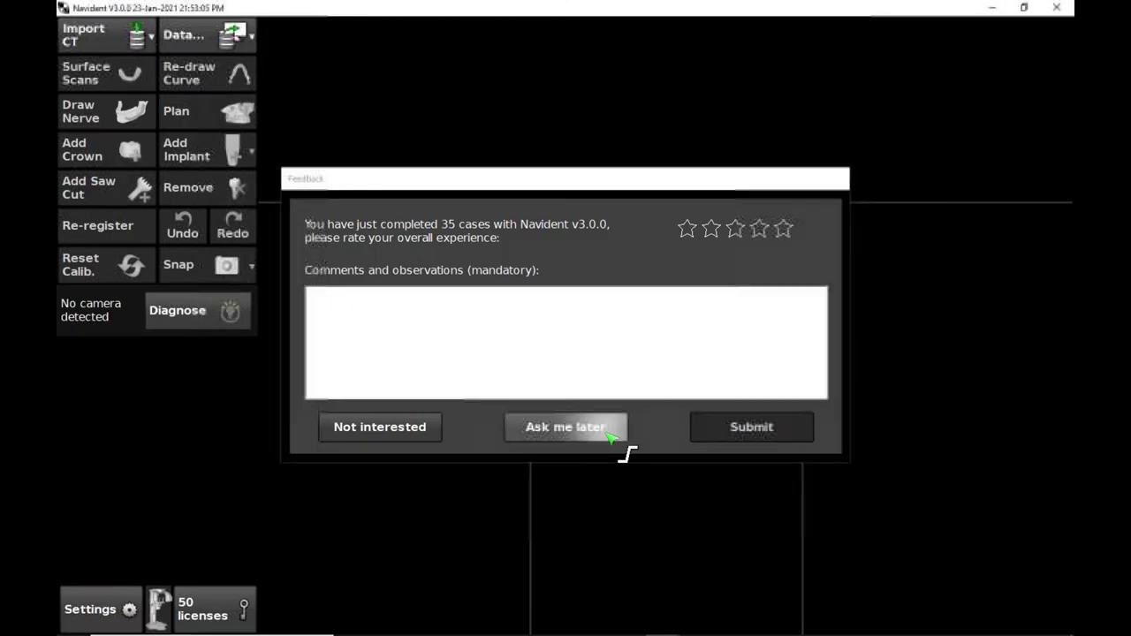
click(612, 428)
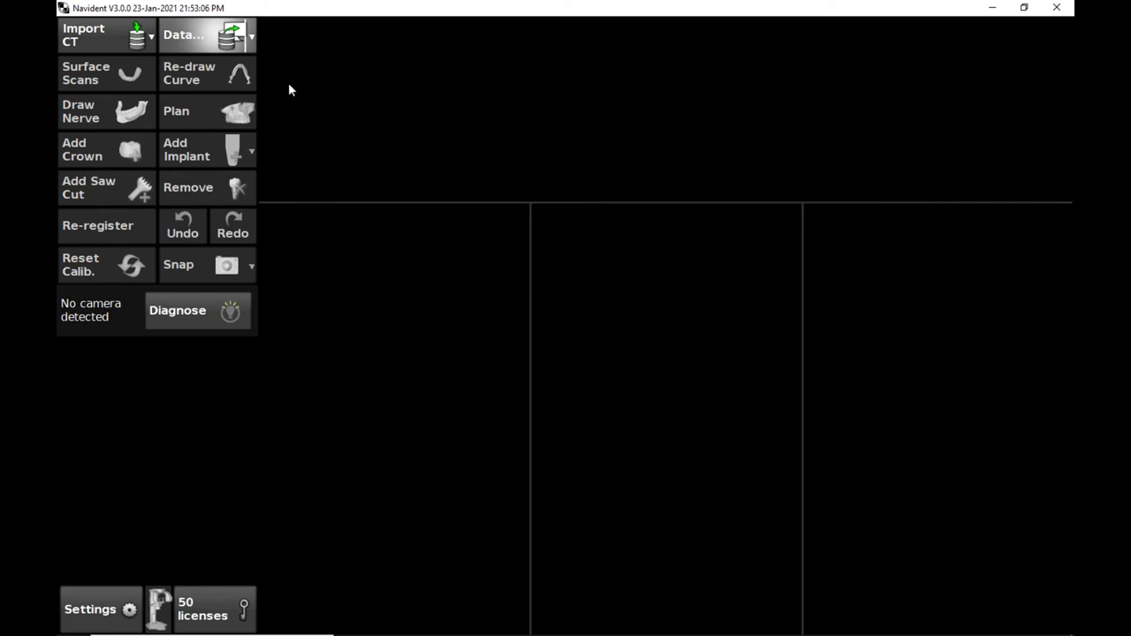
- Search the patient database by the start of the patient's surname and load the patient's 5/17/2021 maxilla scan
click(213, 46)
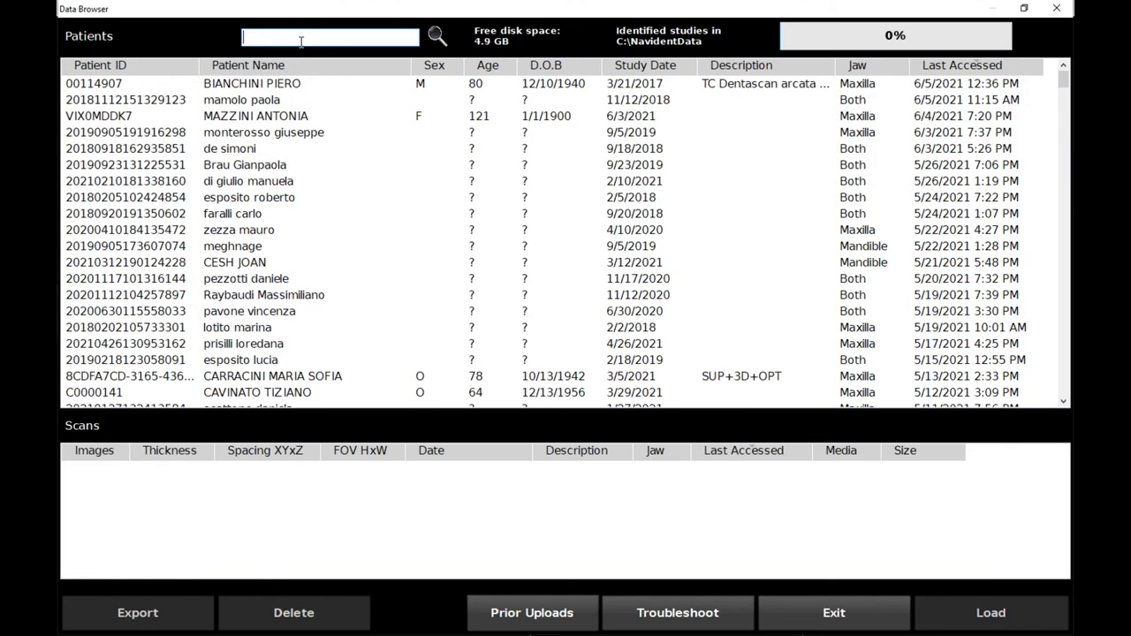
text(p)
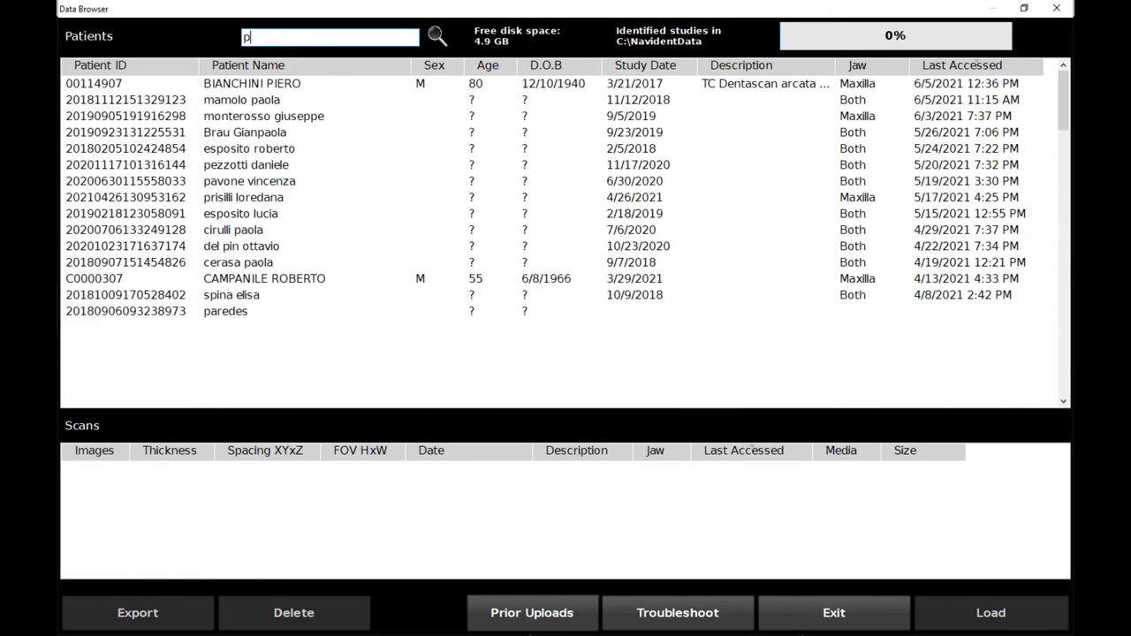
text(e)
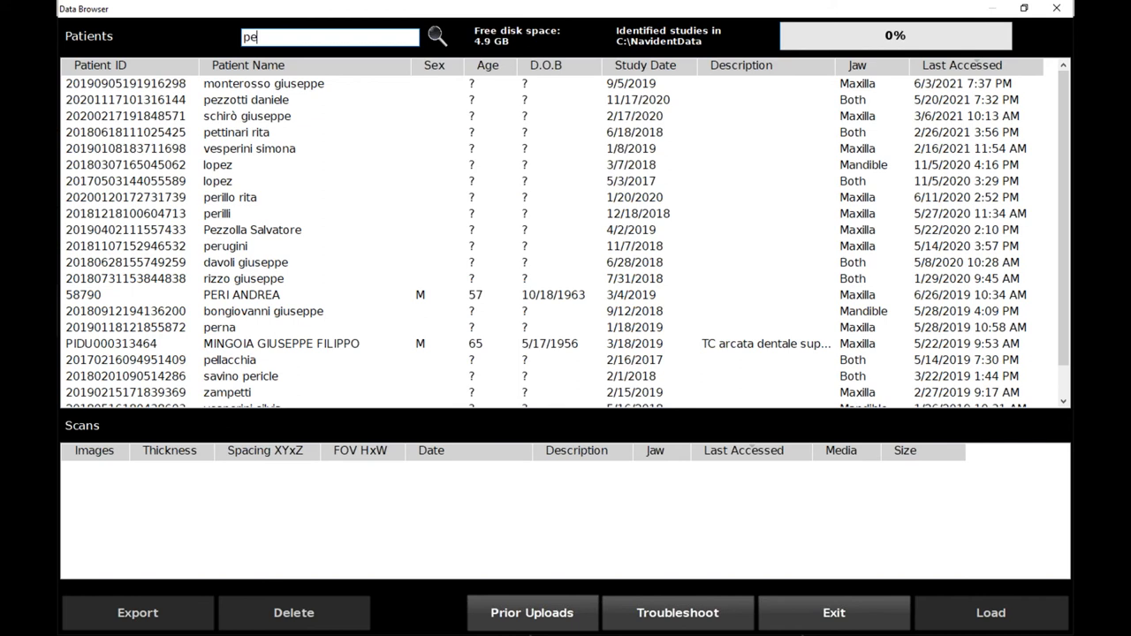
click(267, 103)
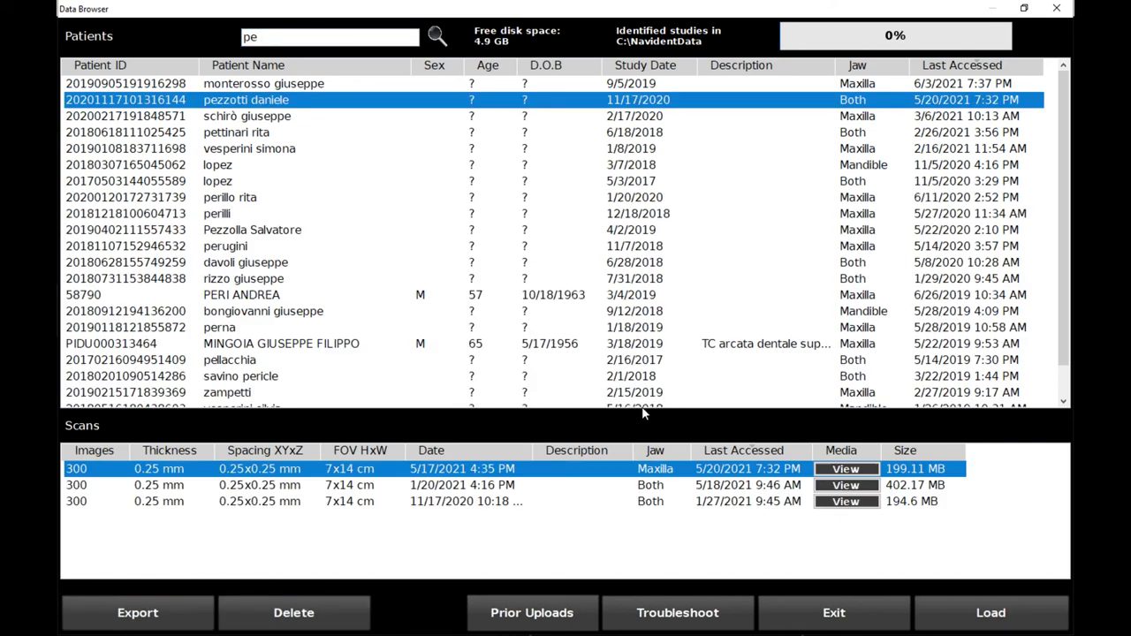
click(964, 609)
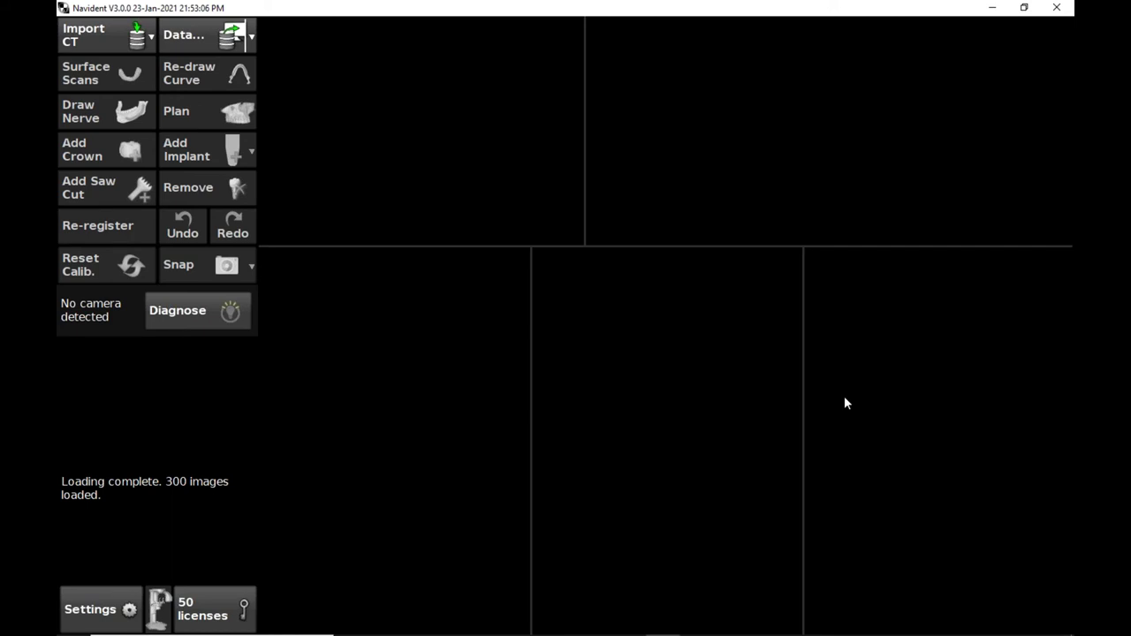
mouse_move(871, 632)
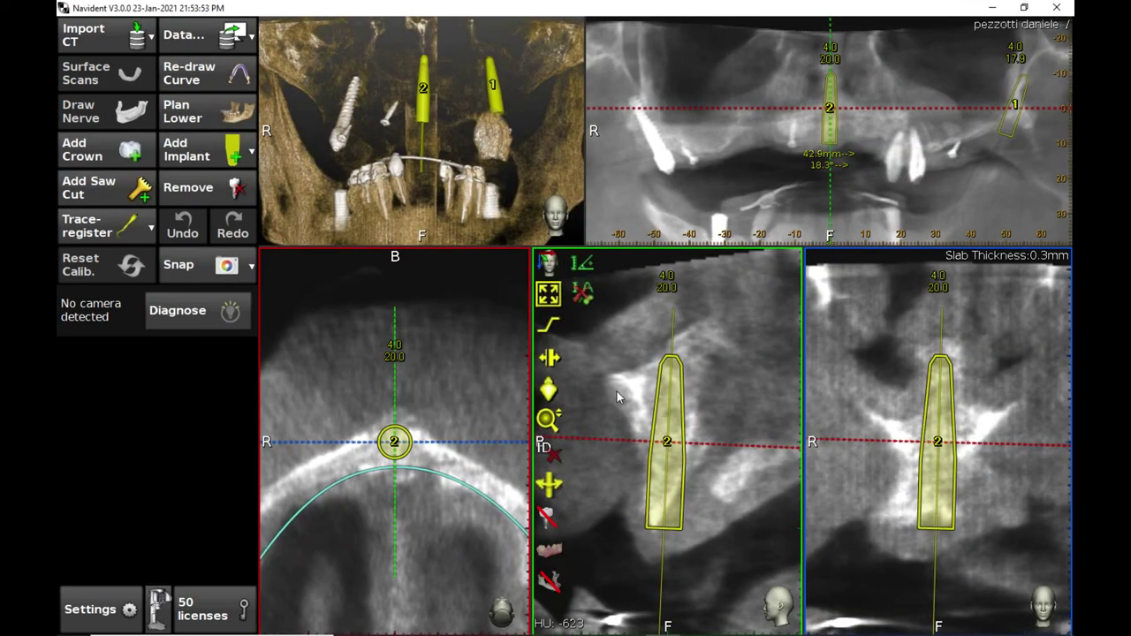
click(626, 395)
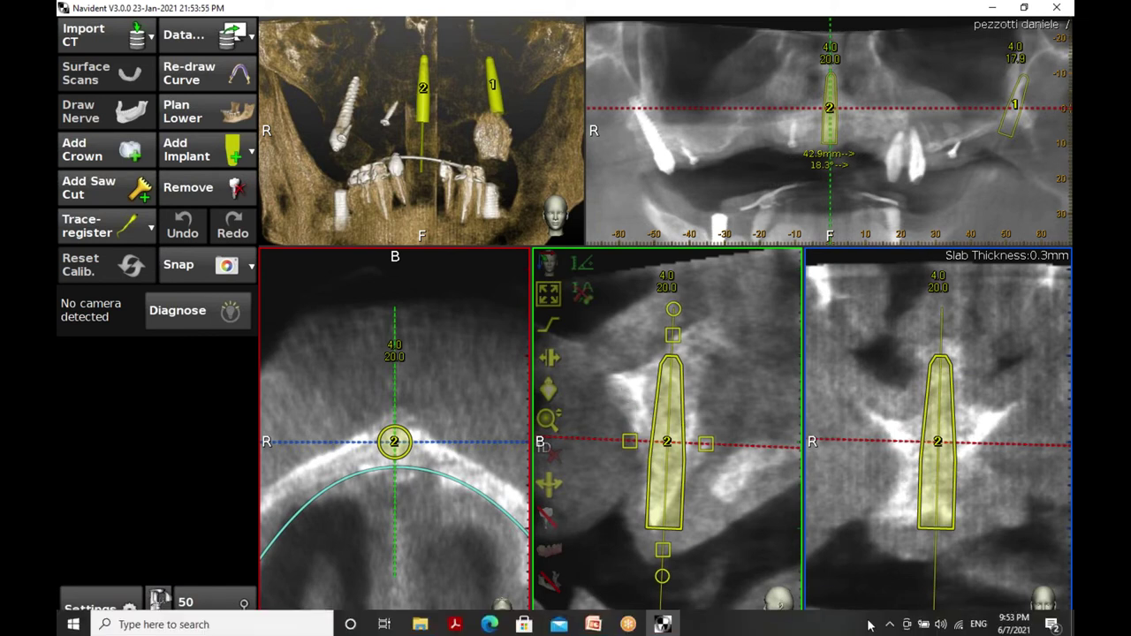
click(963, 579)
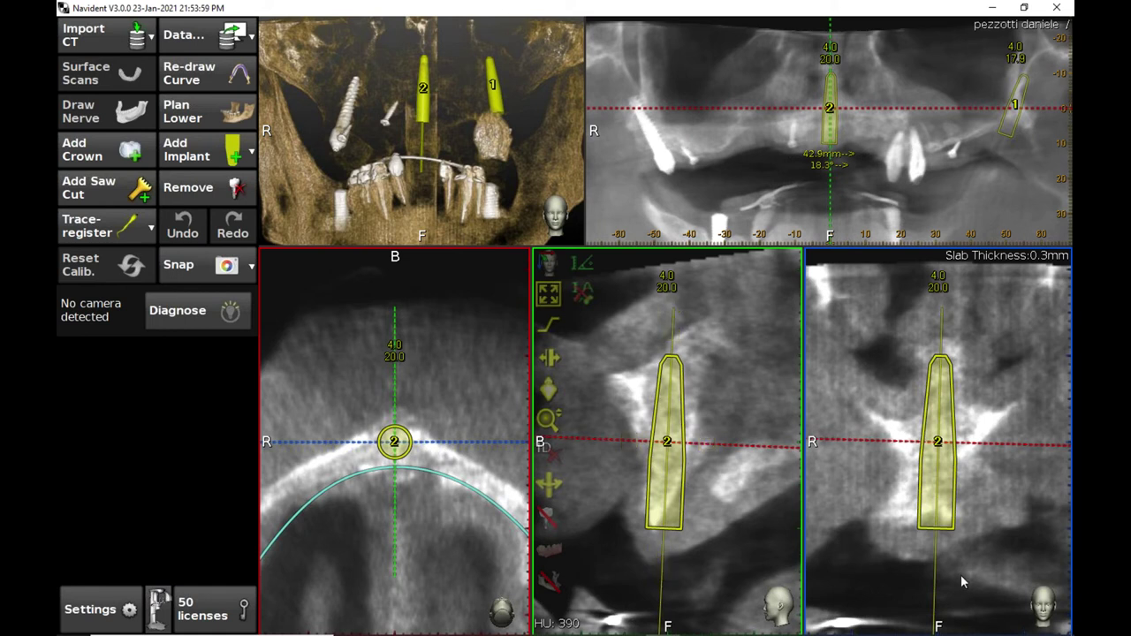
- Lower the computer's sound volume by several levels
key(XF86AudioLowerVolume)
key(XF86AudioLowerVolume)
key(XF86AudioLowerVolume)
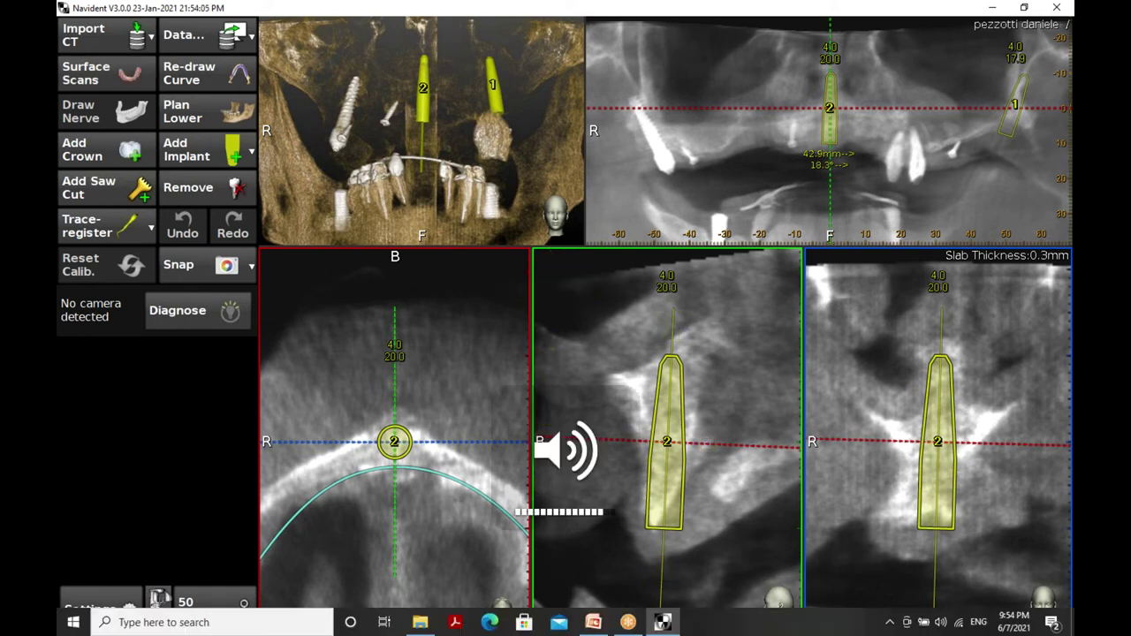
key(XF86AudioLowerVolume)
key(XF86AudioLowerVolume)
key(XF86AudioLowerVolume)
key(XF86AudioLowerVolume)
key(XF86AudioLowerVolume)
key(XF86AudioLowerVolume)
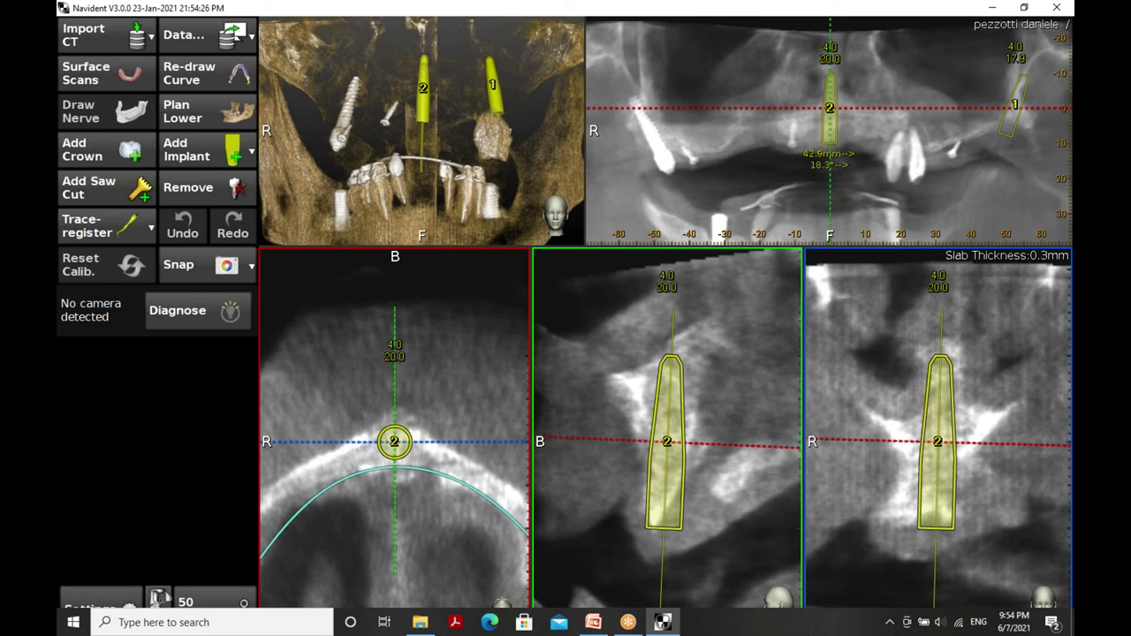
- Move the cross-section plane along the panoramic view from implant 2 to the patient's right posterior maxilla
mouse_move(593, 518)
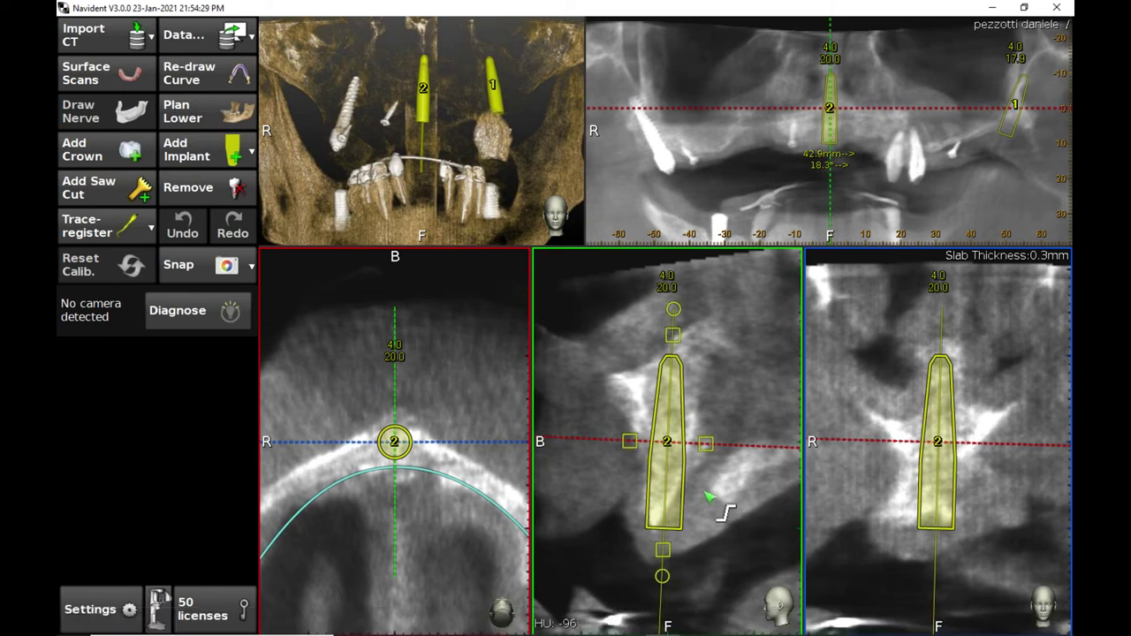
mouse_move(686, 177)
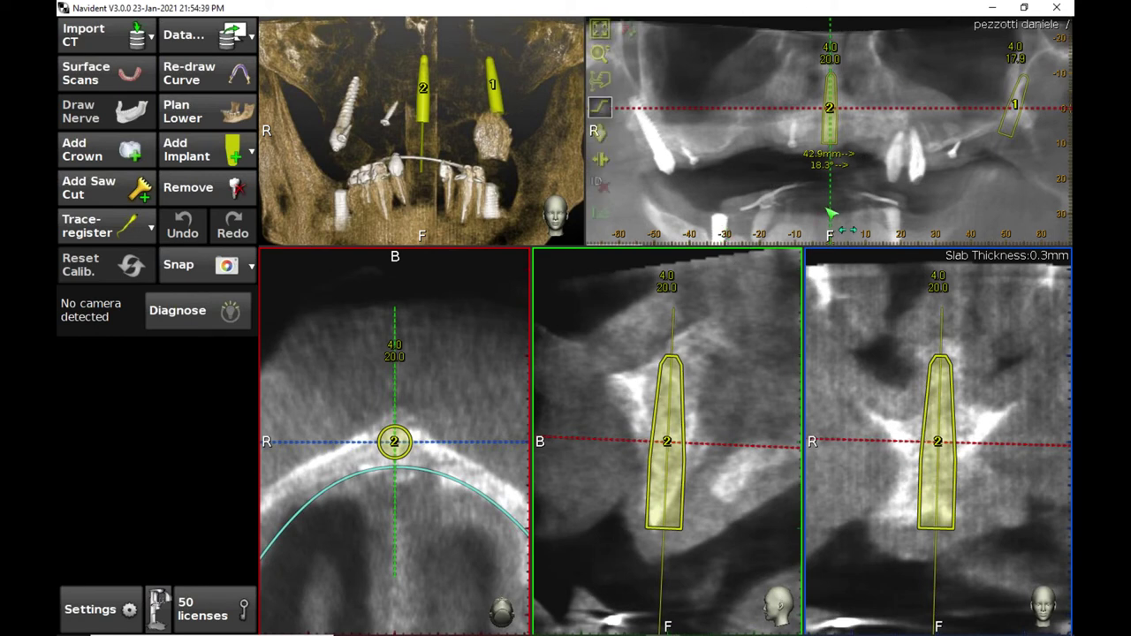
drag(831, 212, 720, 221)
mouse_move(720, 220)
mouse_down()
mouse_move(680, 215)
mouse_move(739, 214)
mouse_up()
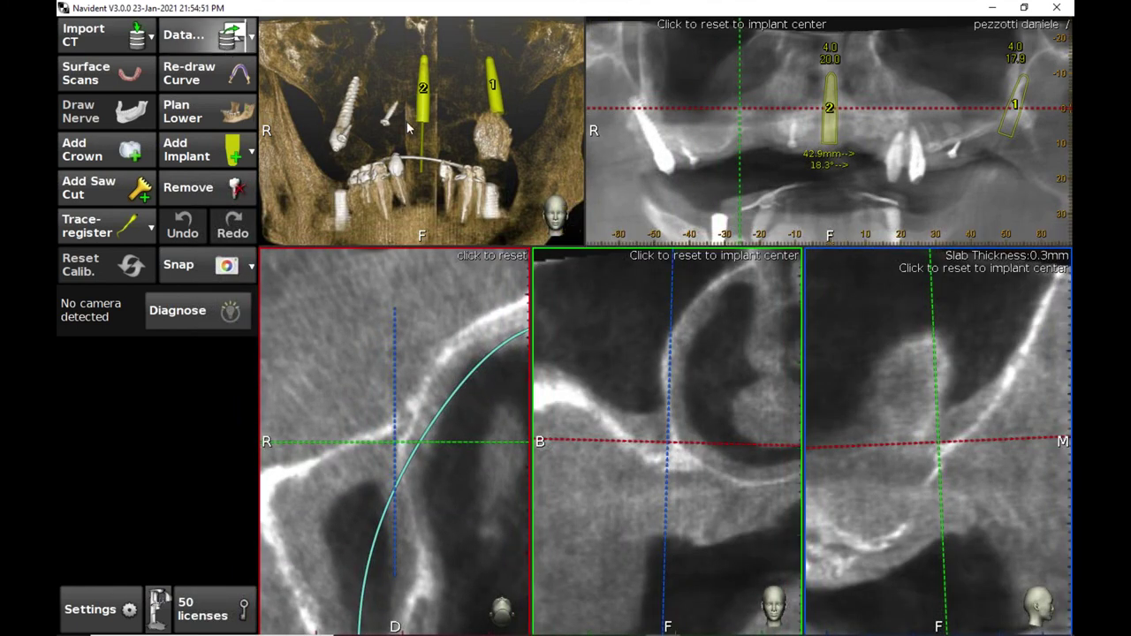
- Load the same patient's 1/20/2021 scan from the data browser with its Maxilla plan
click(211, 39)
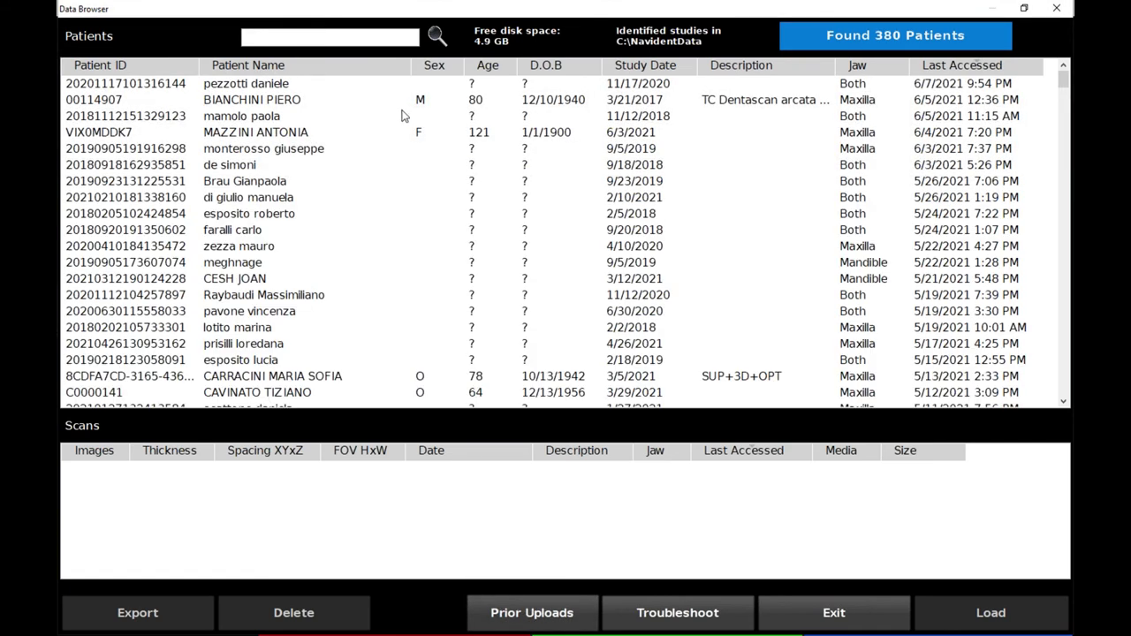
click(294, 85)
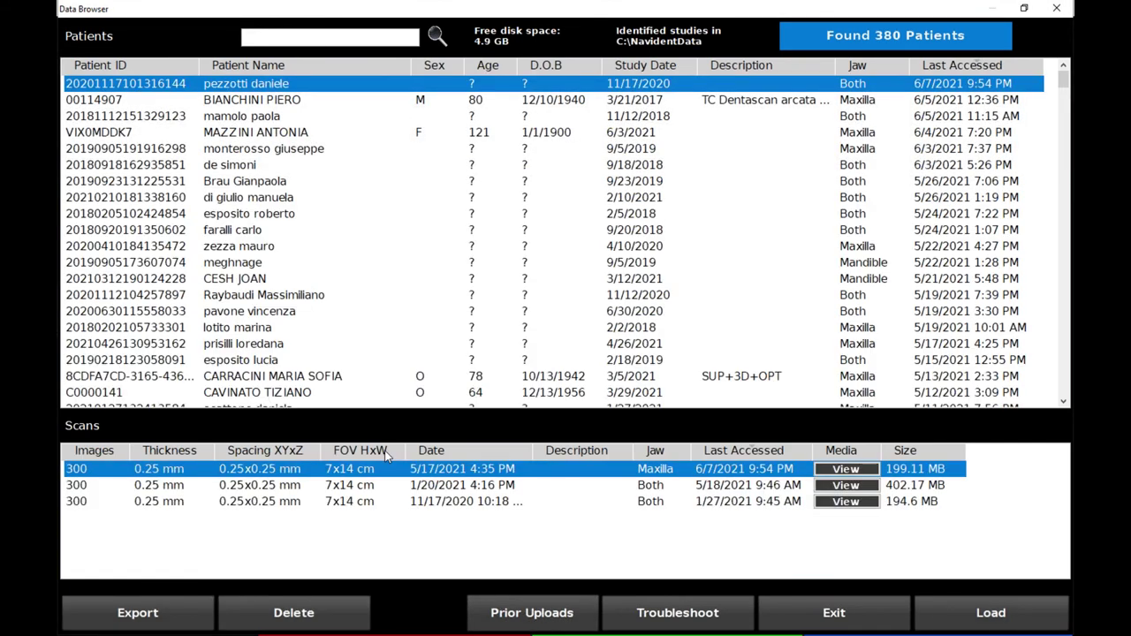
click(256, 492)
click(994, 610)
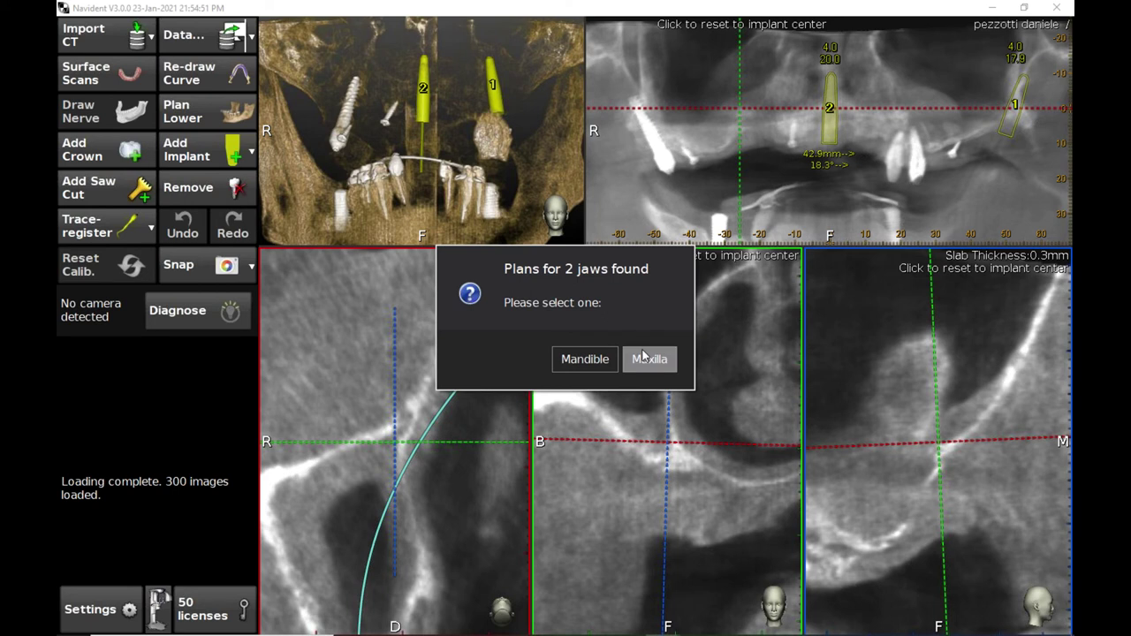
click(649, 358)
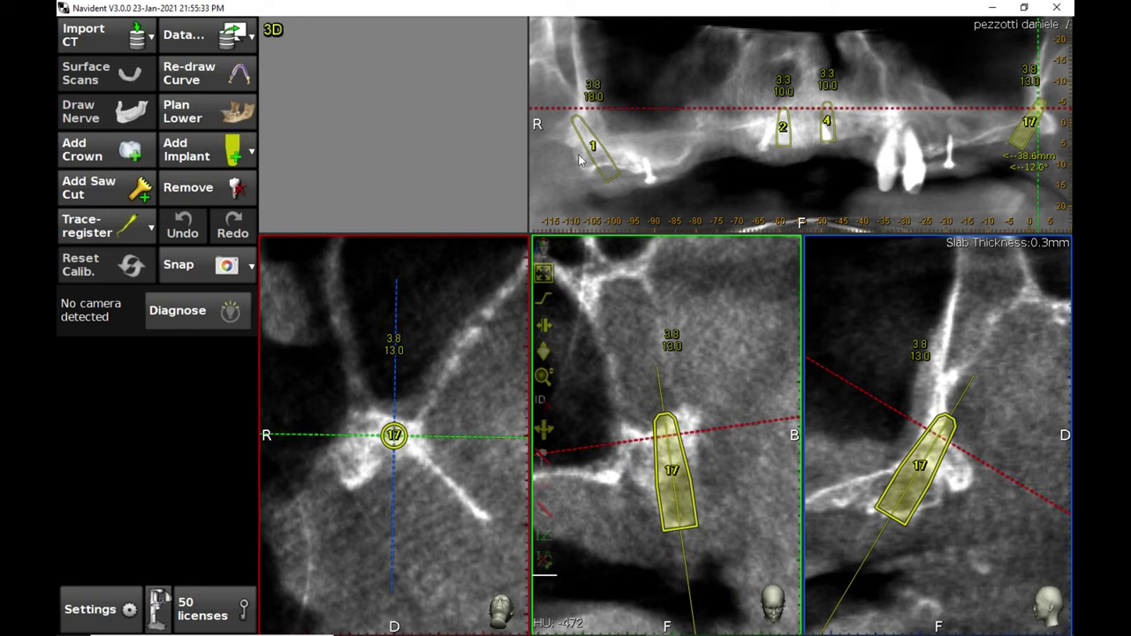
- Centre the views on implant 1 in the panoramic view and examine the axial slices around it
click(601, 177)
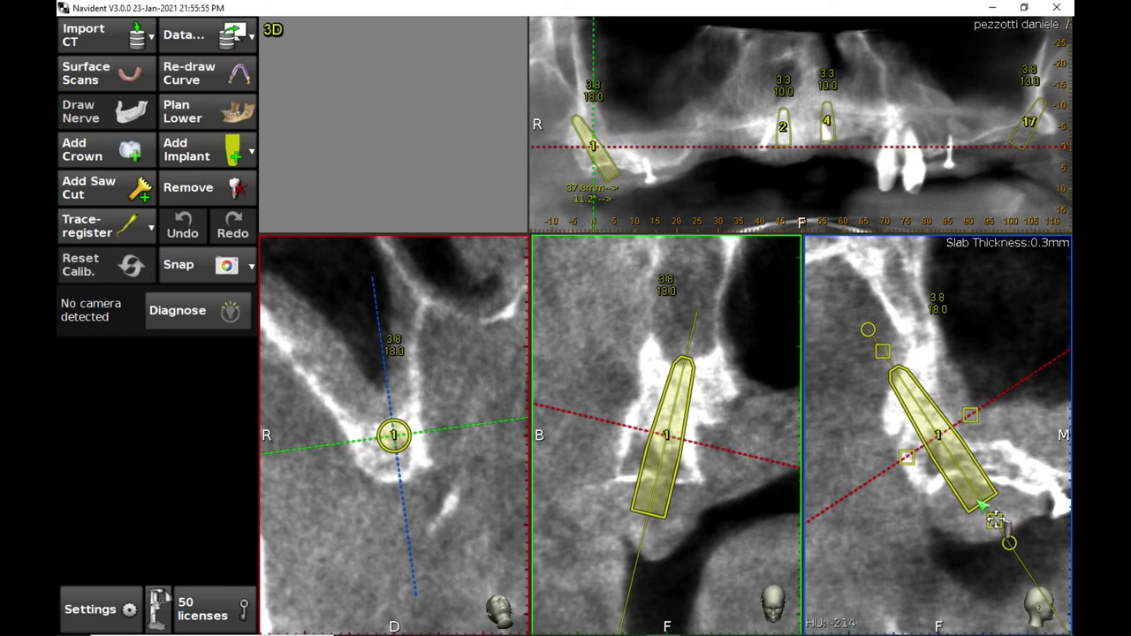
mouse_move(733, 433)
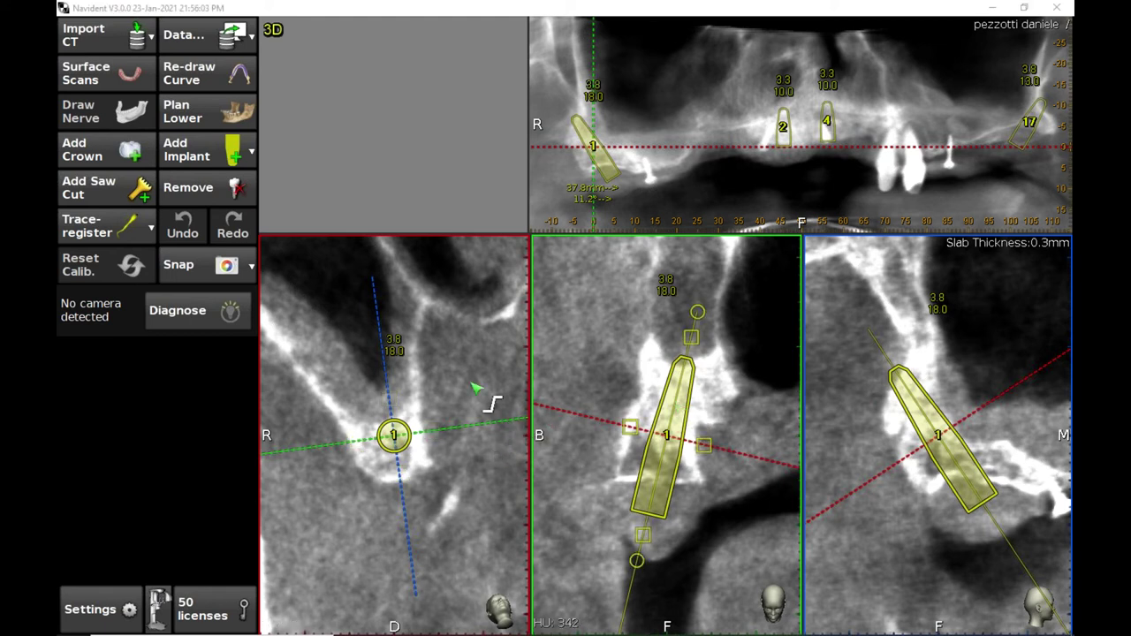
scroll(474, 388, down, 2)
scroll(474, 389, up, 4)
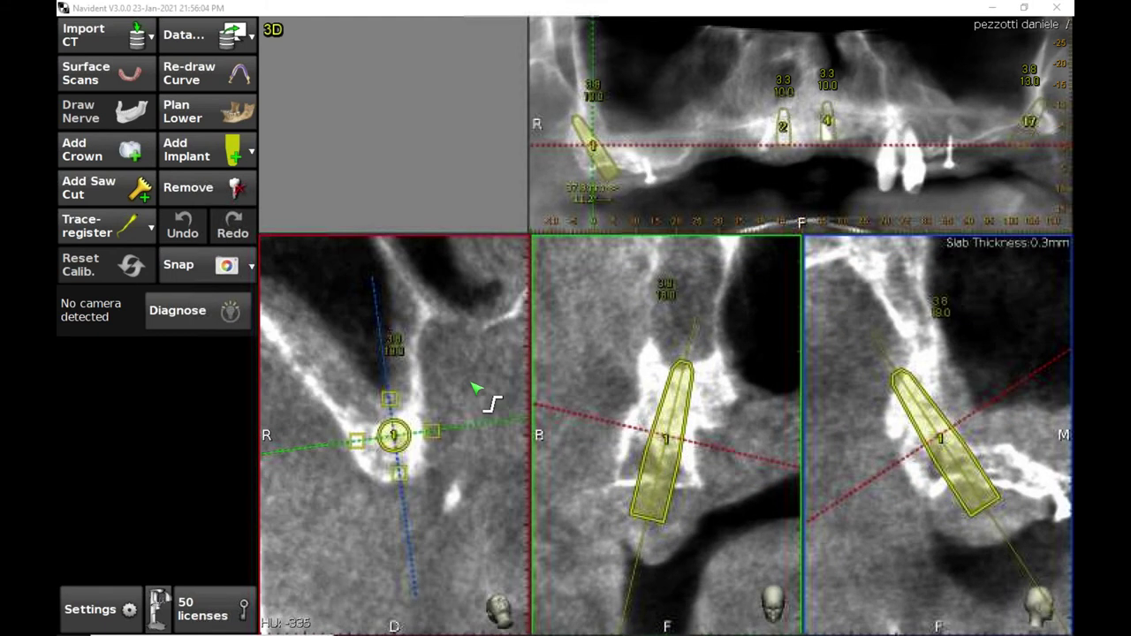
- Examine the axial slices along implant 1 and around its apex in the right posterior maxilla
scroll(475, 389, down, 4)
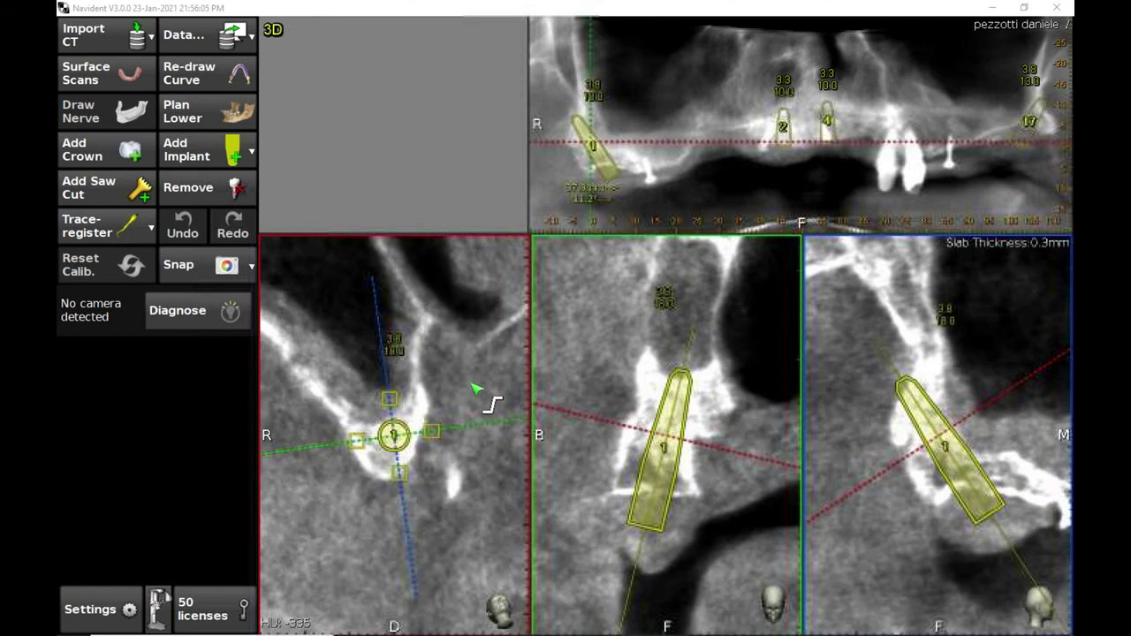
scroll(481, 389, up, 5)
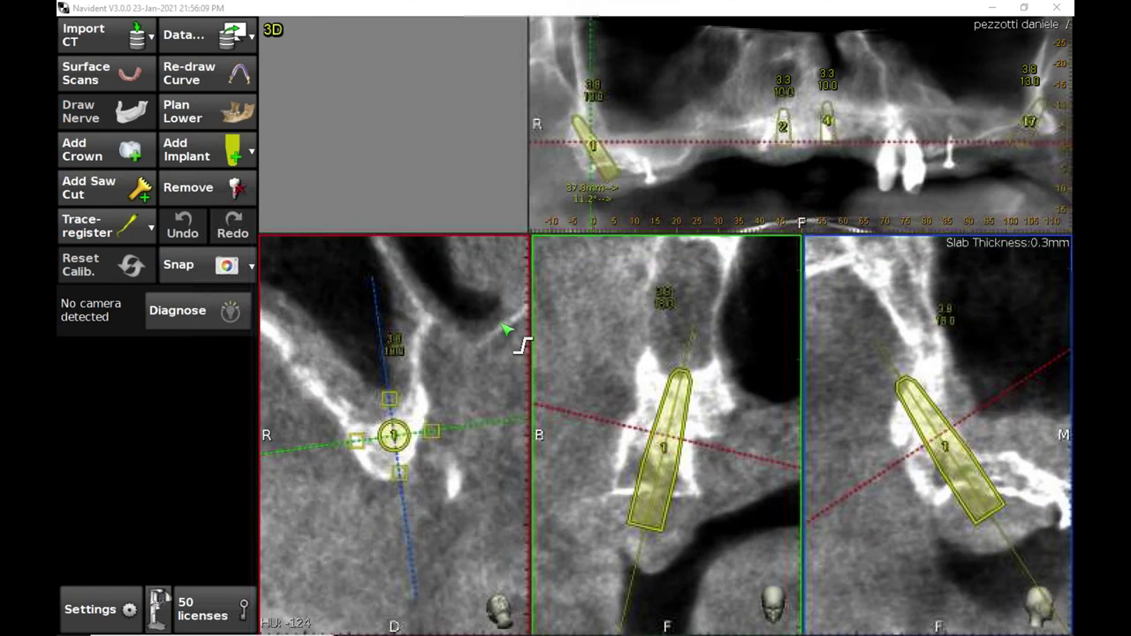
scroll(505, 331, up, 4)
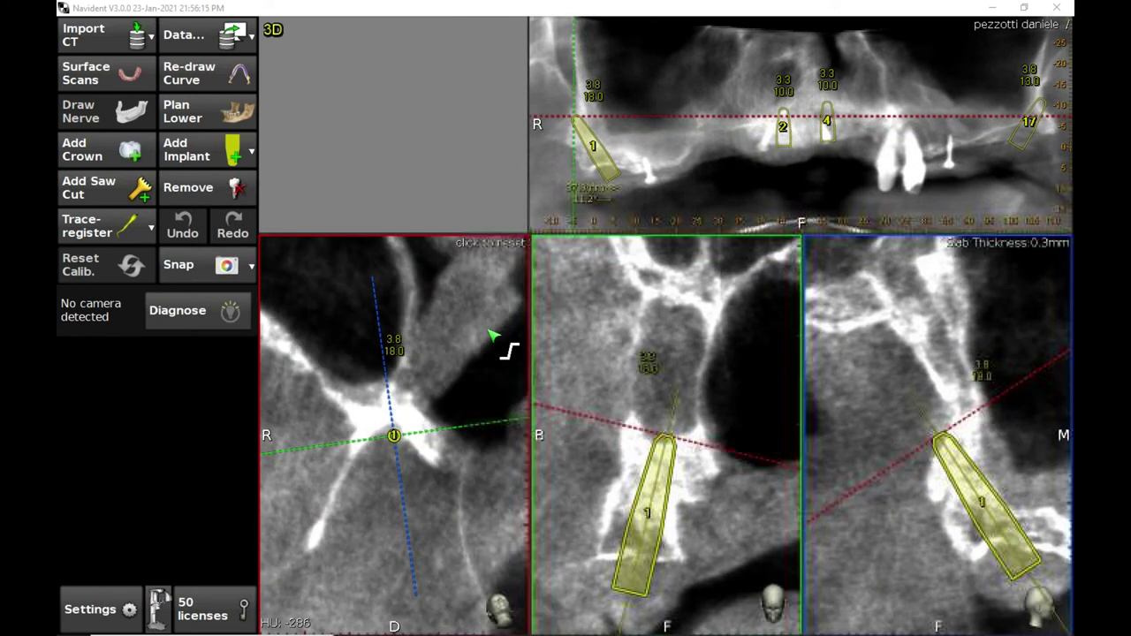
scroll(492, 335, down, 2)
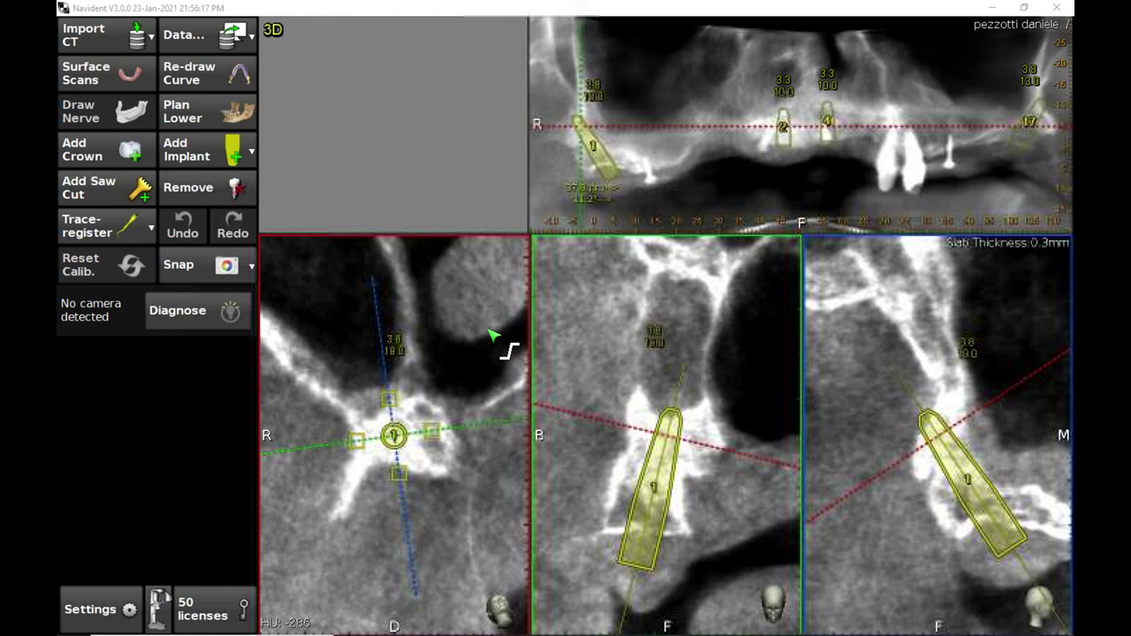
scroll(492, 335, up, 1)
scroll(491, 333, up, 1)
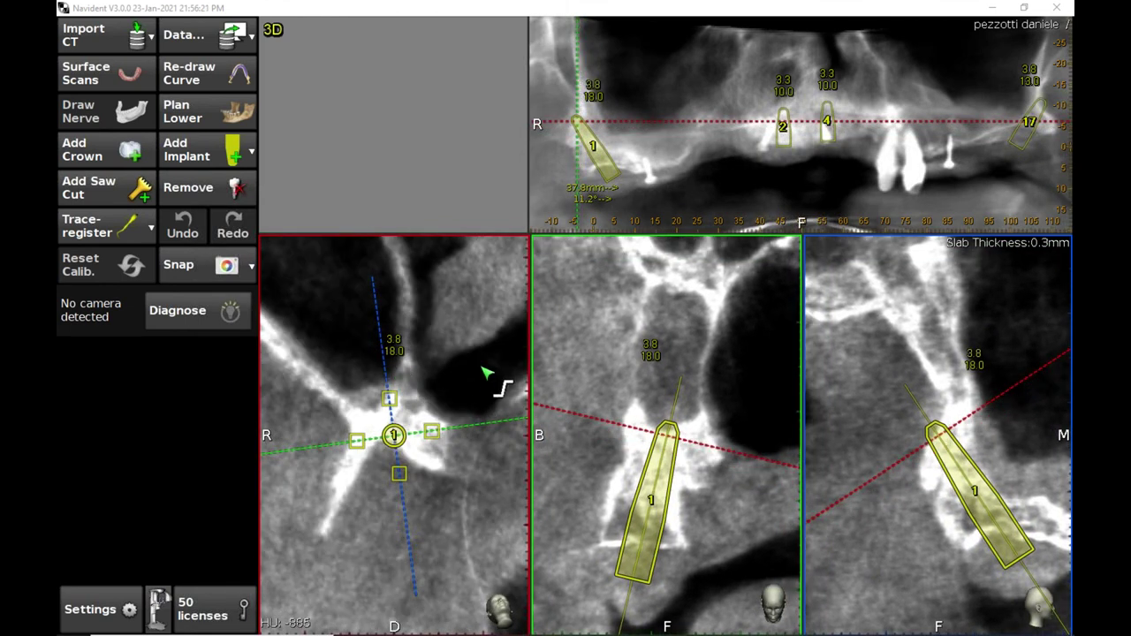
scroll(486, 374, down, 1)
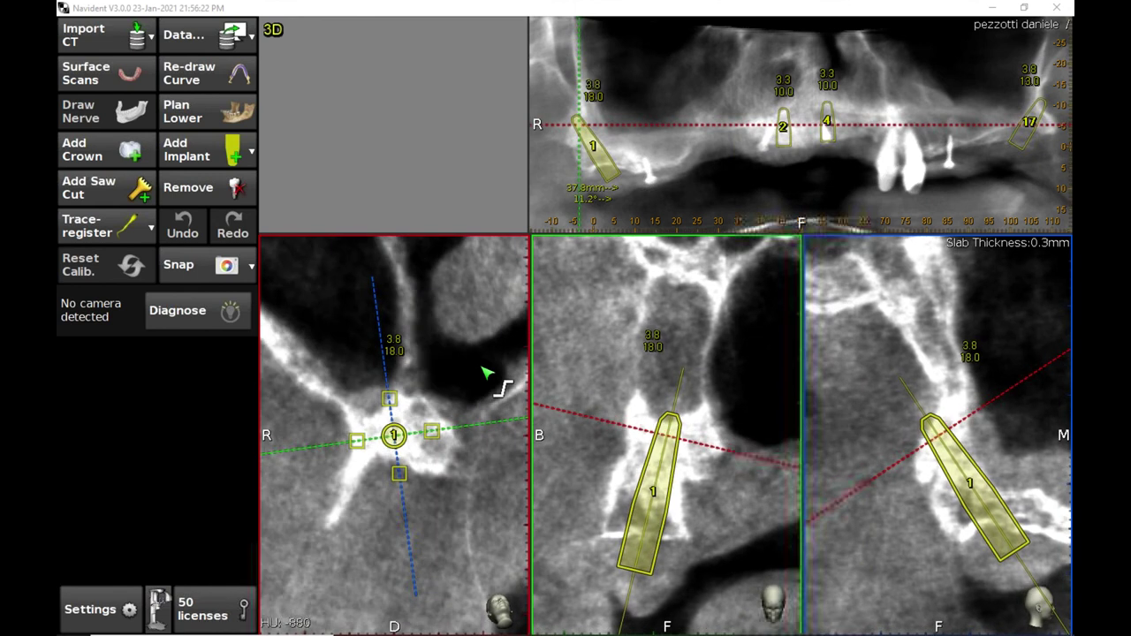
scroll(486, 374, down, 3)
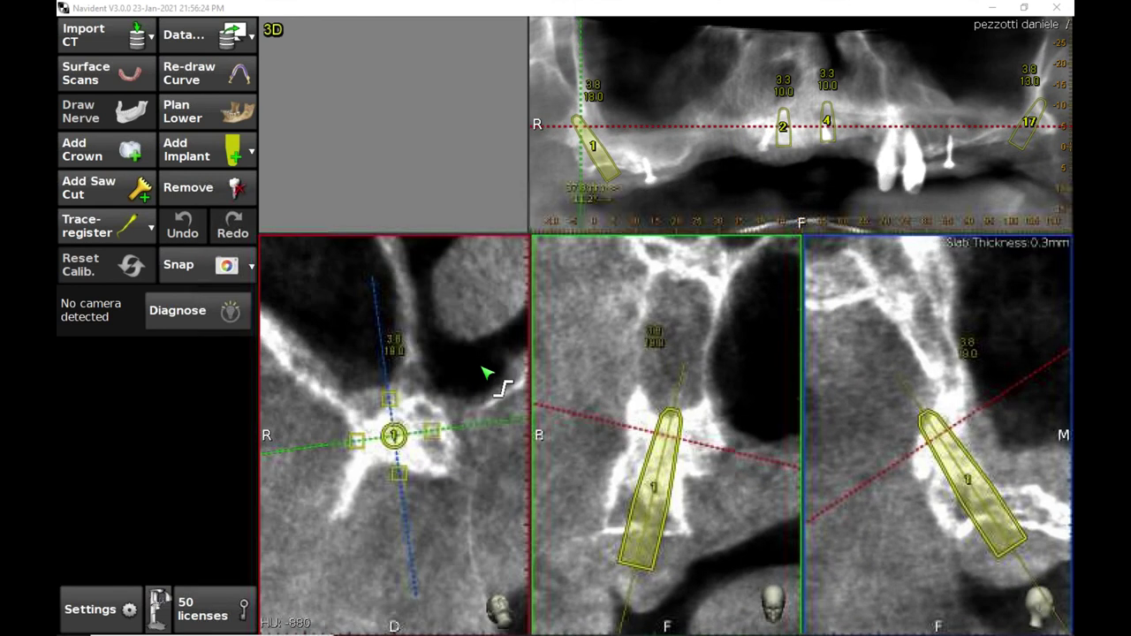
scroll(486, 373, down, 1)
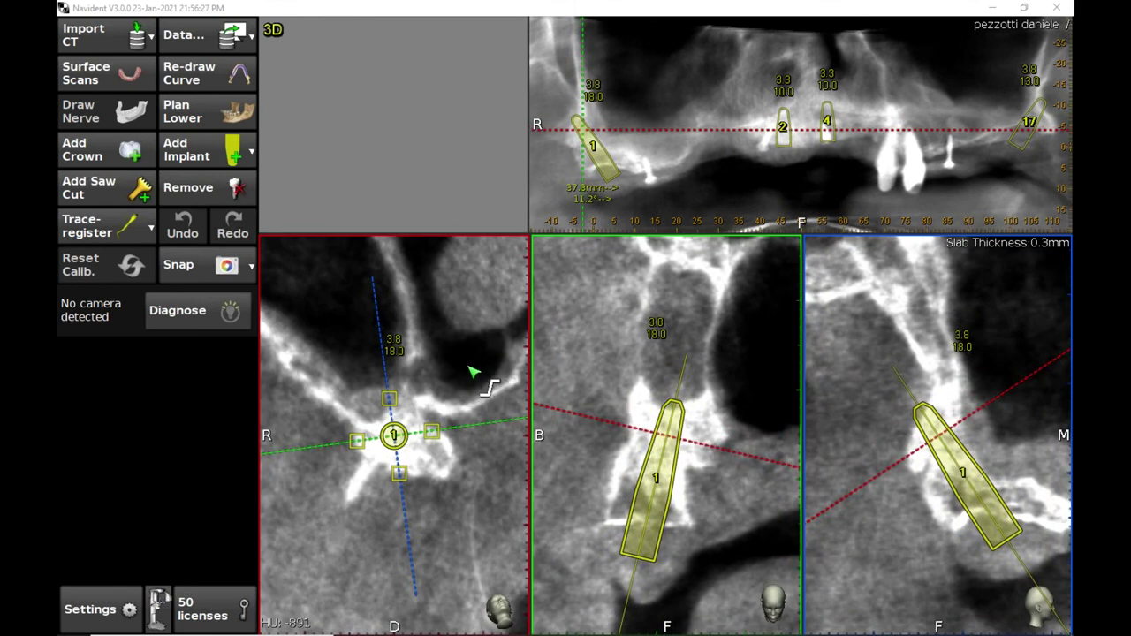
scroll(473, 373, down, 1)
scroll(473, 374, up, 2)
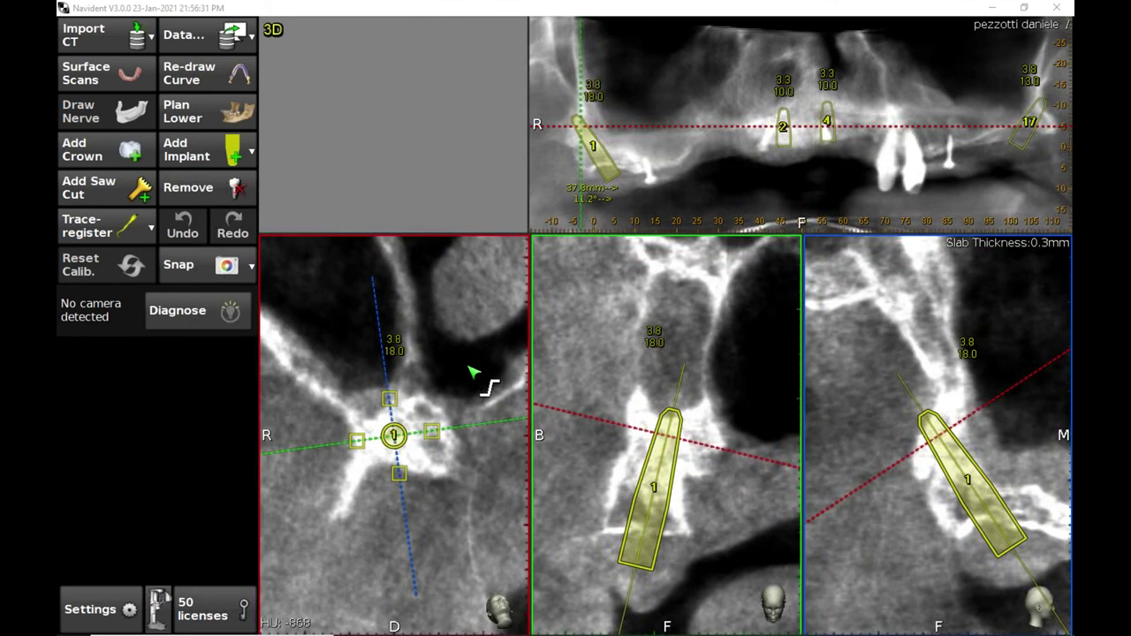
mouse_move(414, 455)
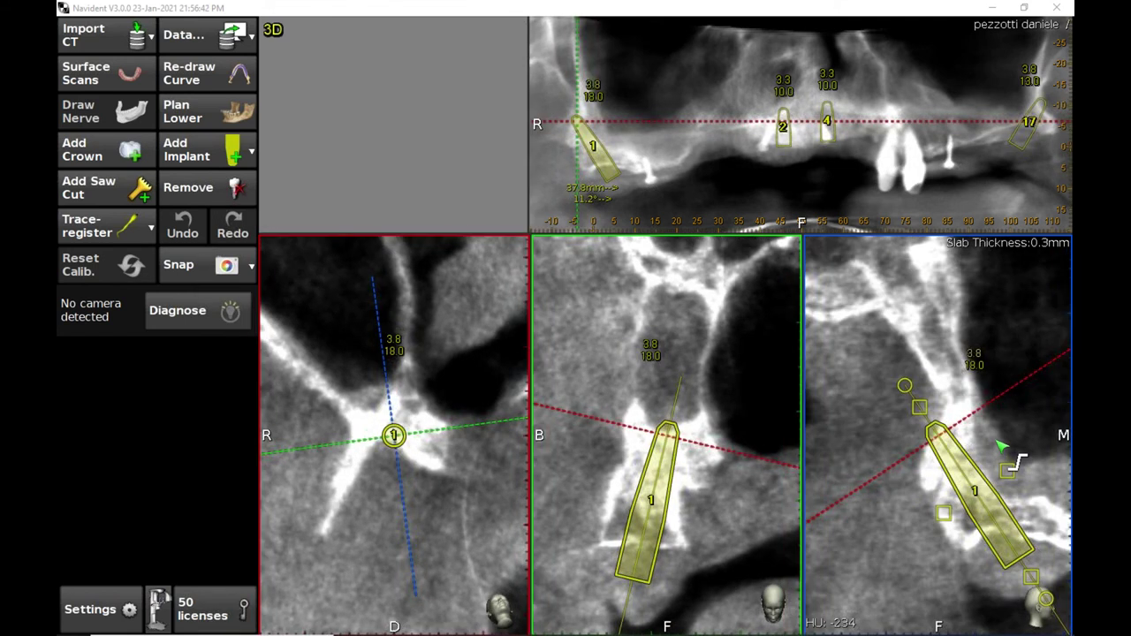
scroll(1005, 450, down, 1)
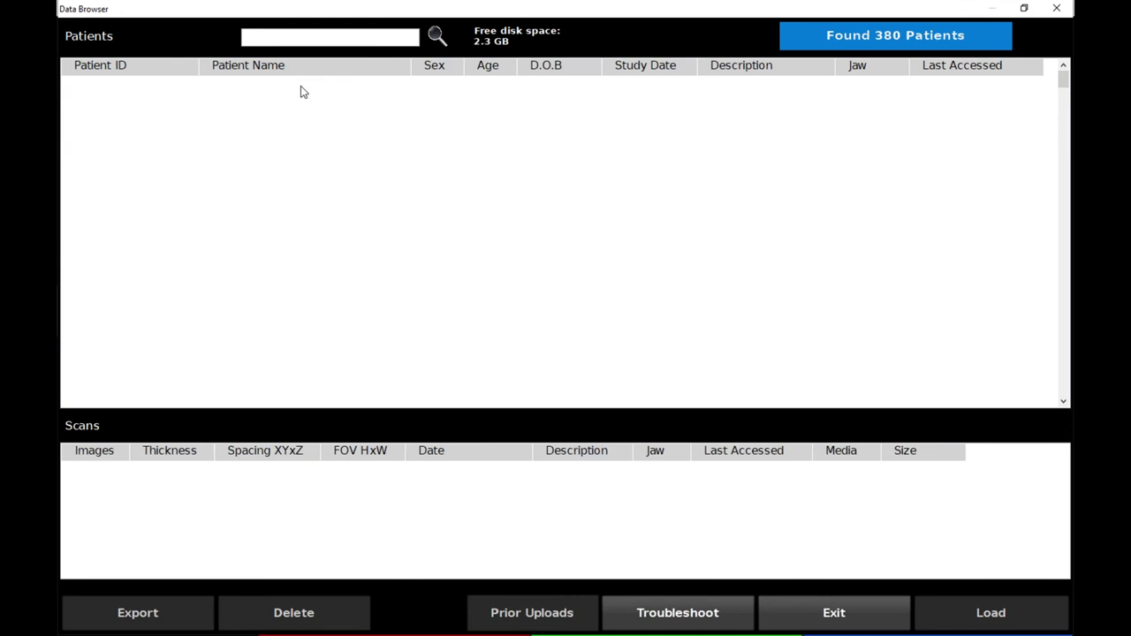
- Load the same patient's 1/20/2021 scan again with its Maxilla plan
click(1016, 603)
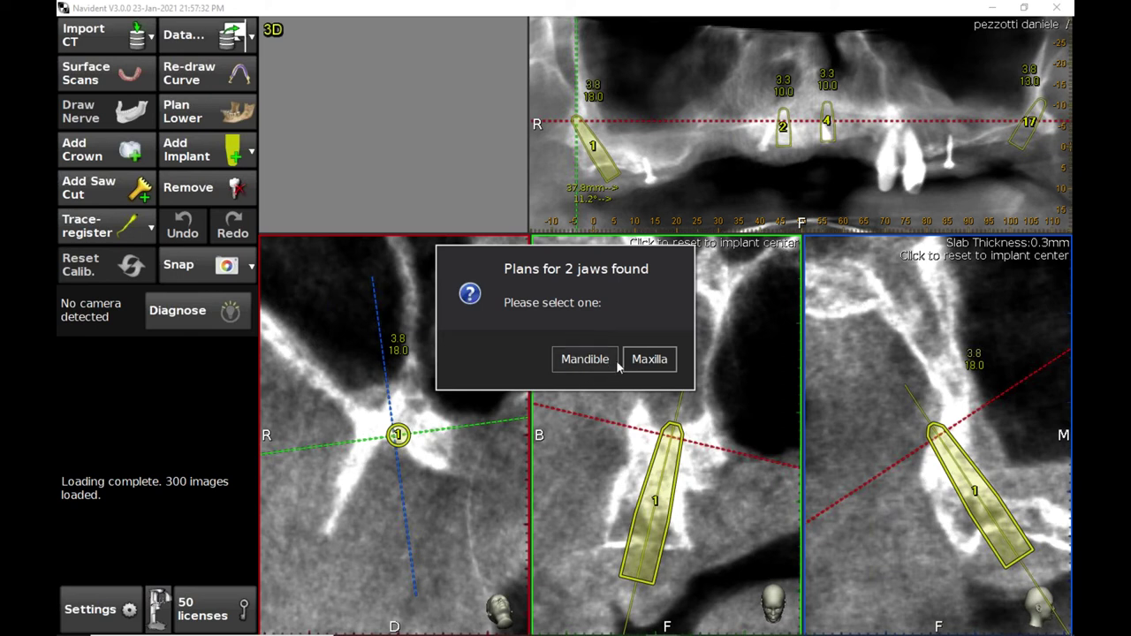
click(649, 359)
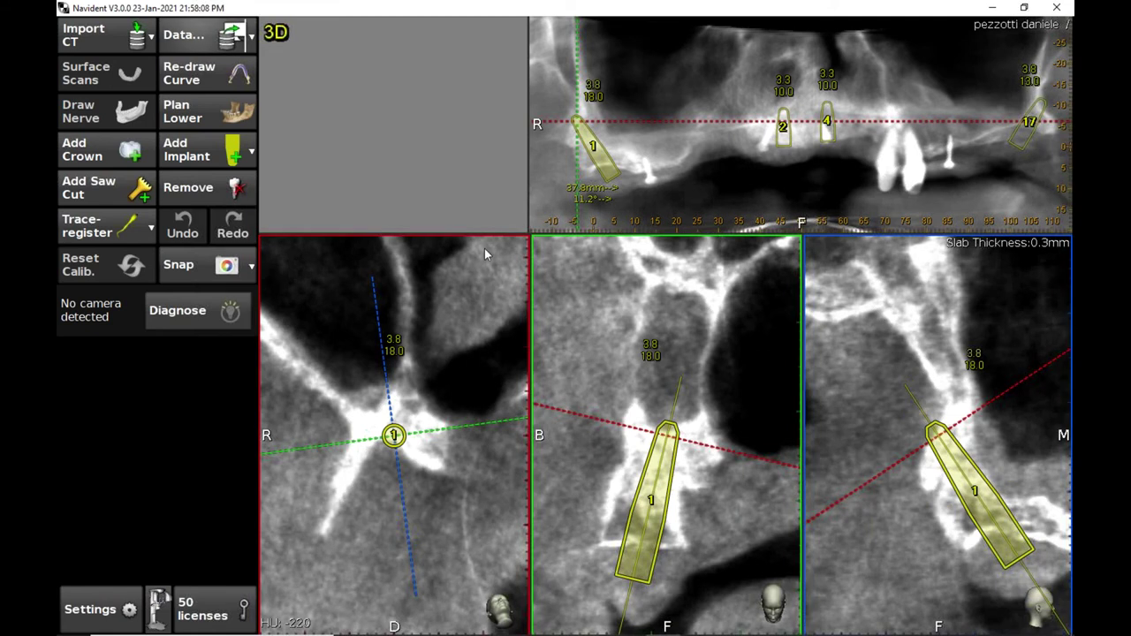
- Load the same patient's 5/17/2021 maxilla scan from the data browser
click(198, 38)
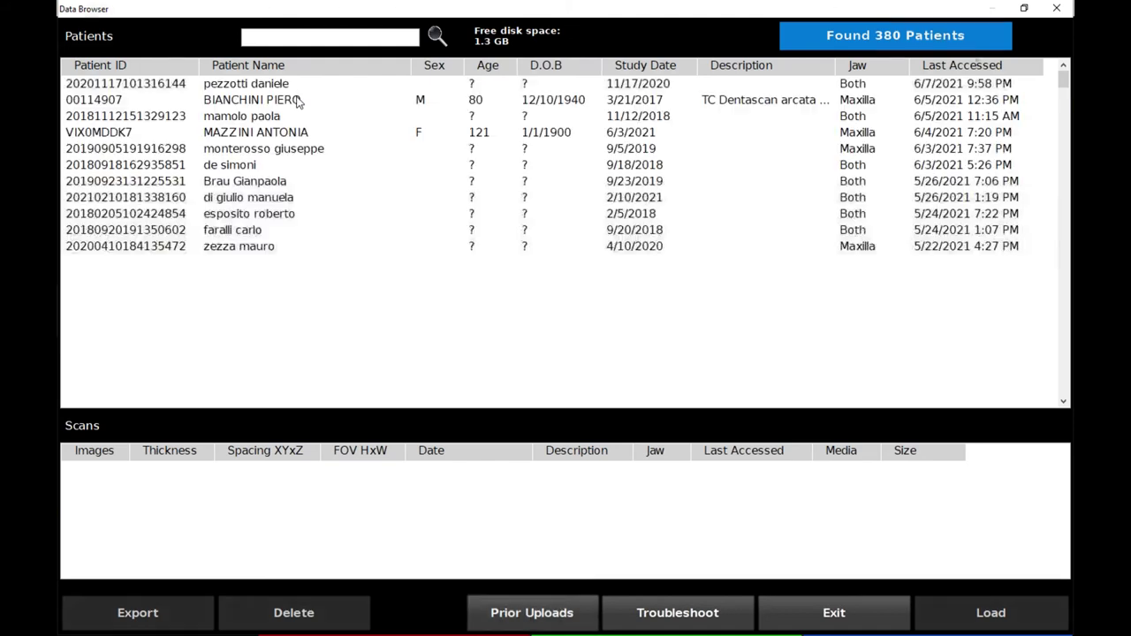
click(243, 87)
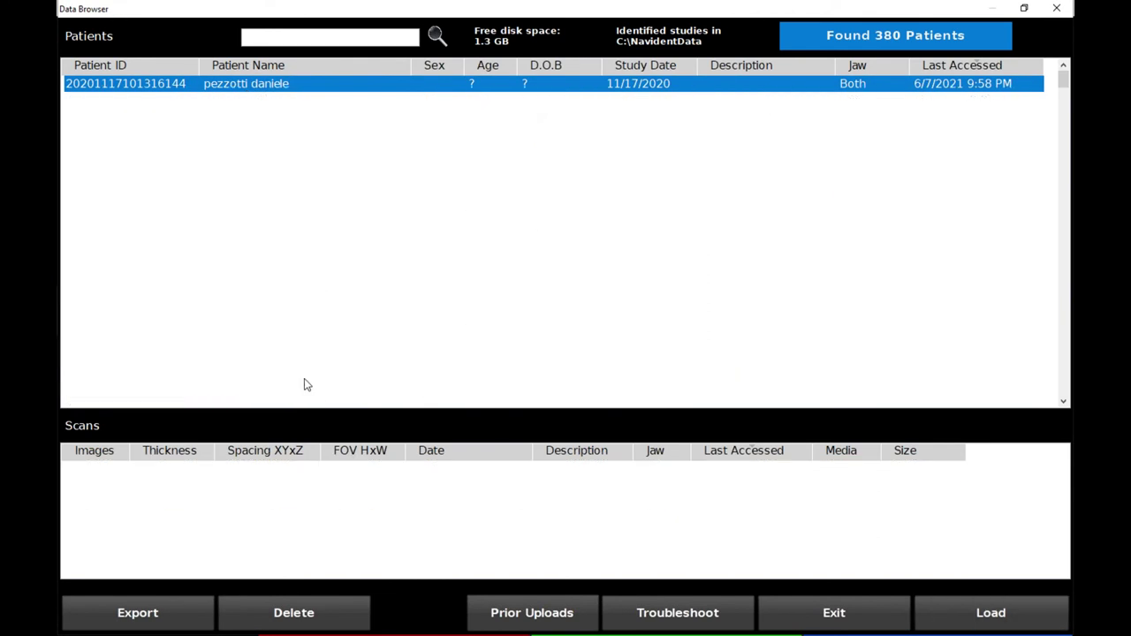
click(365, 489)
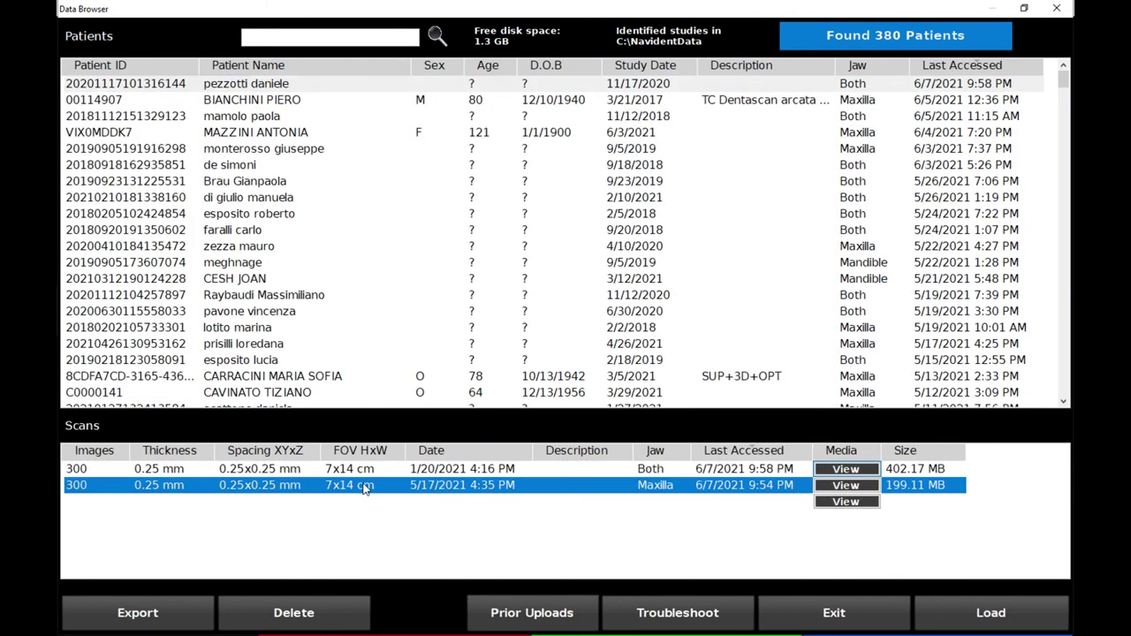
double_click(365, 489)
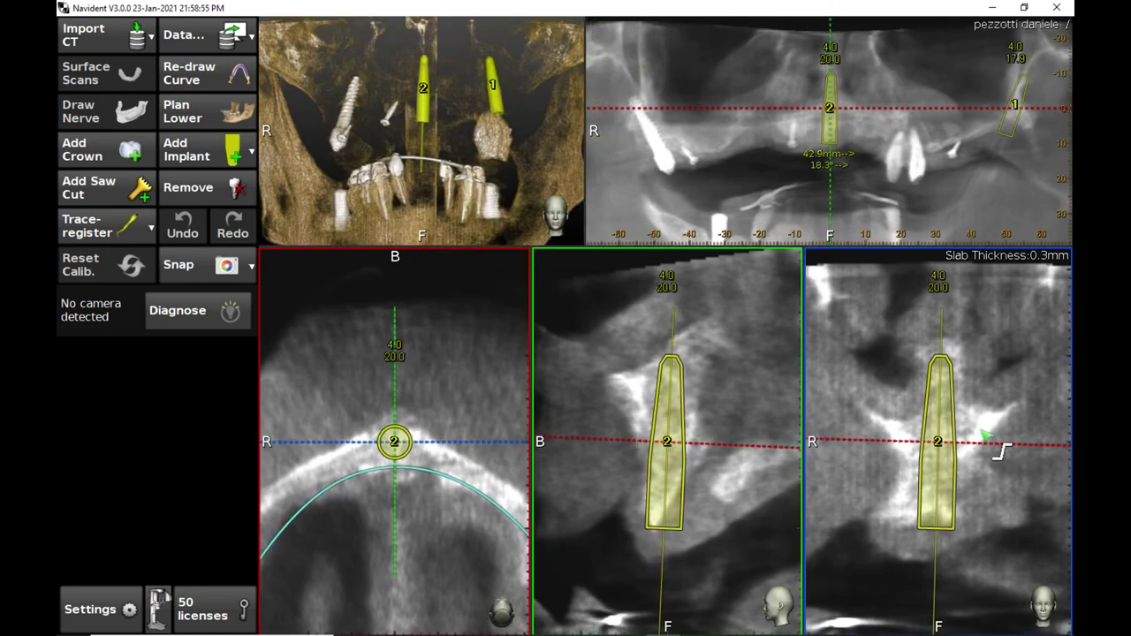
- Centre the views on implant 1 in the left posterior maxilla and examine the cross-sections around it
mouse_move(611, 251)
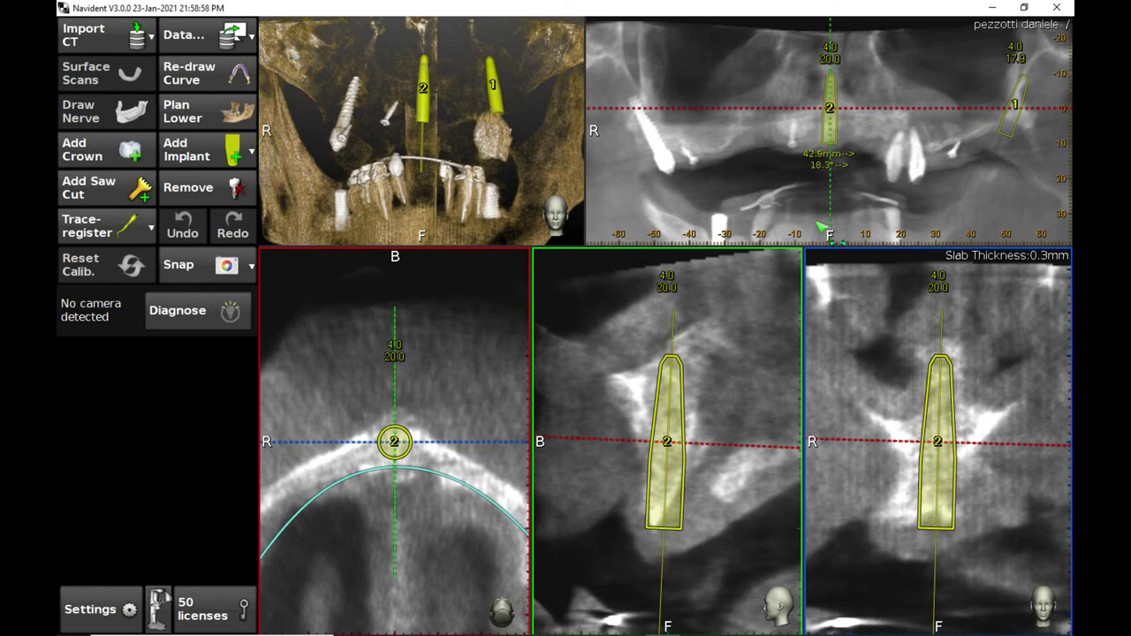
click(701, 222)
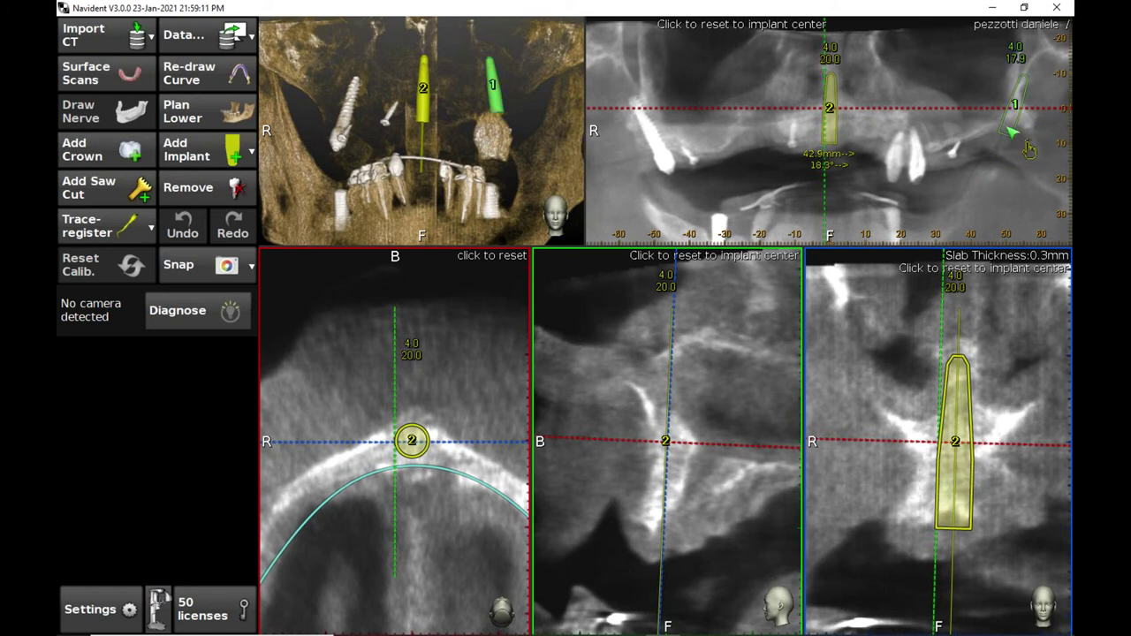
click(1027, 148)
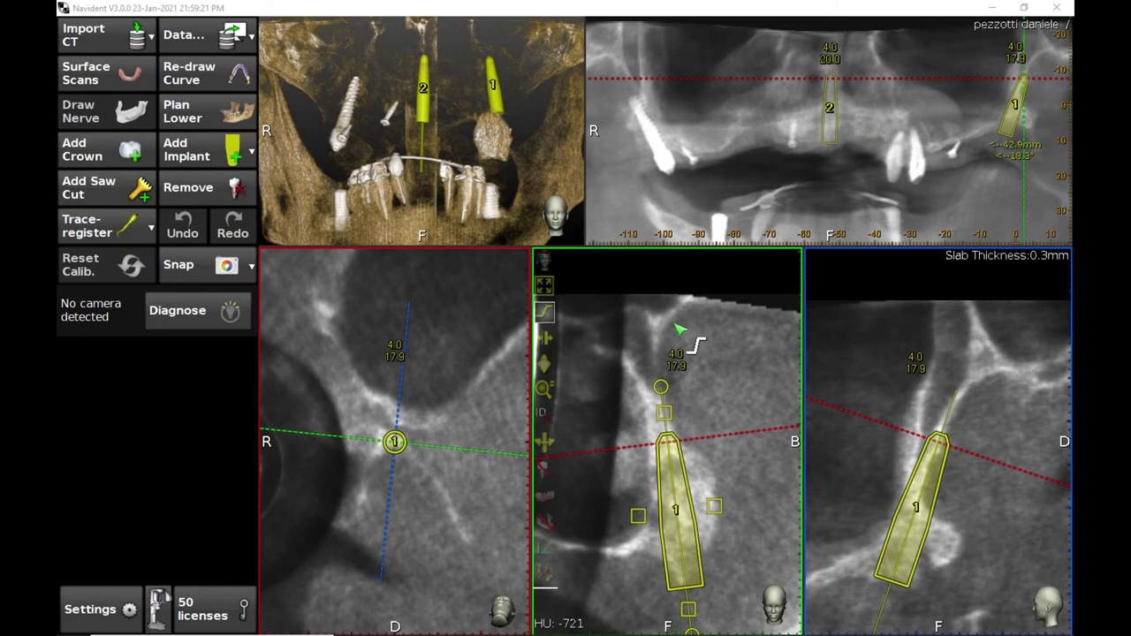
scroll(708, 392, down, 2)
scroll(708, 392, down, 3)
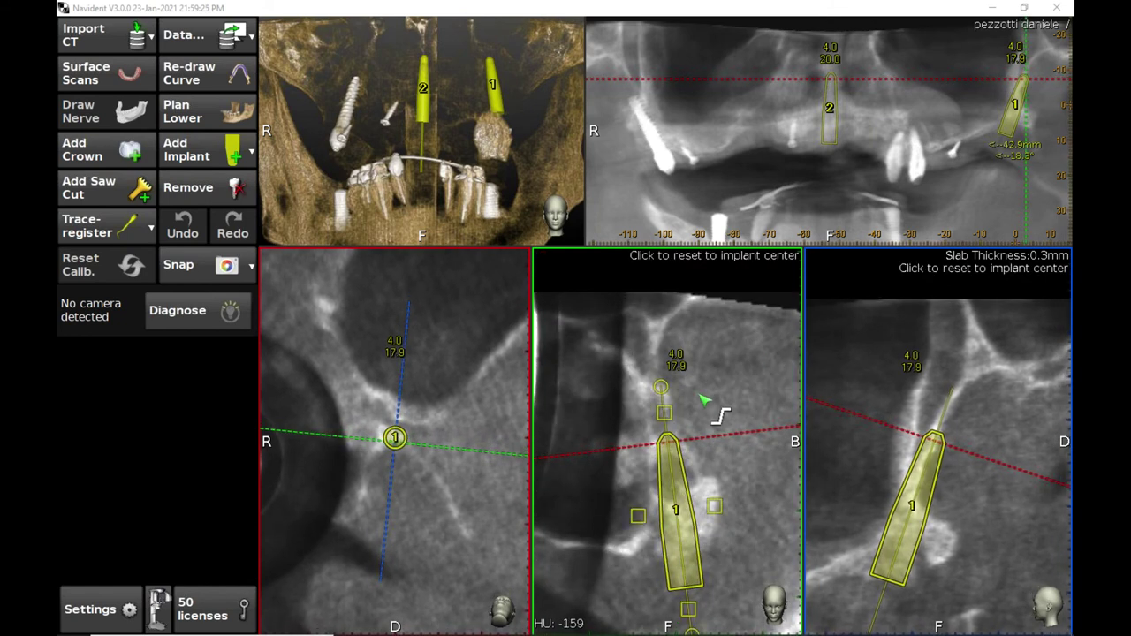
scroll(704, 400, down, 1)
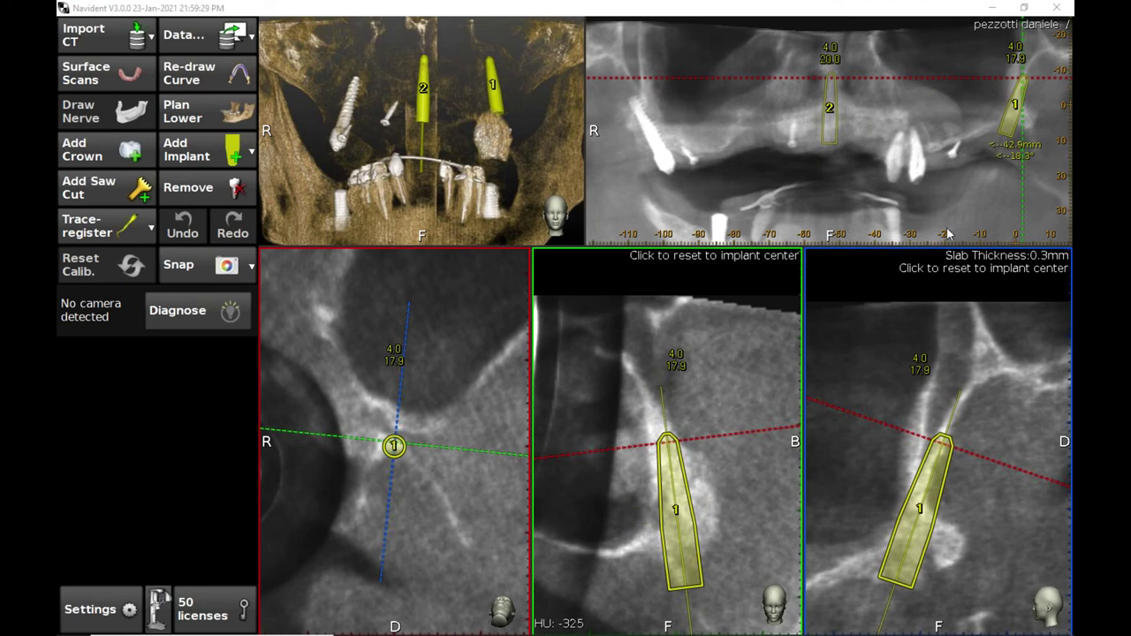
mouse_move(734, 398)
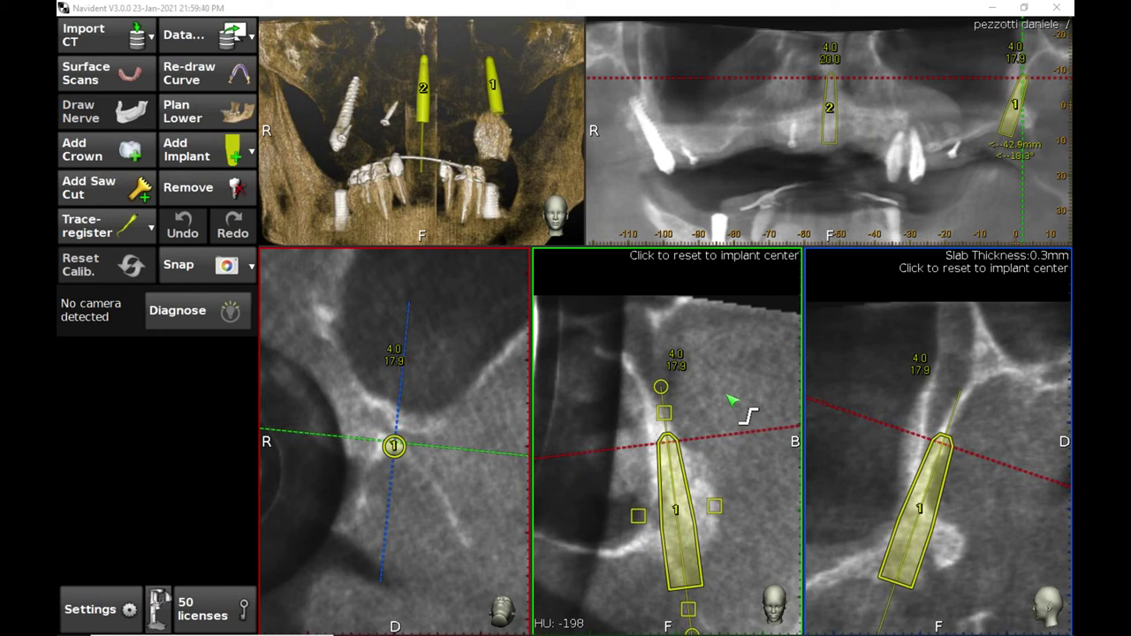
drag(724, 409, 719, 407)
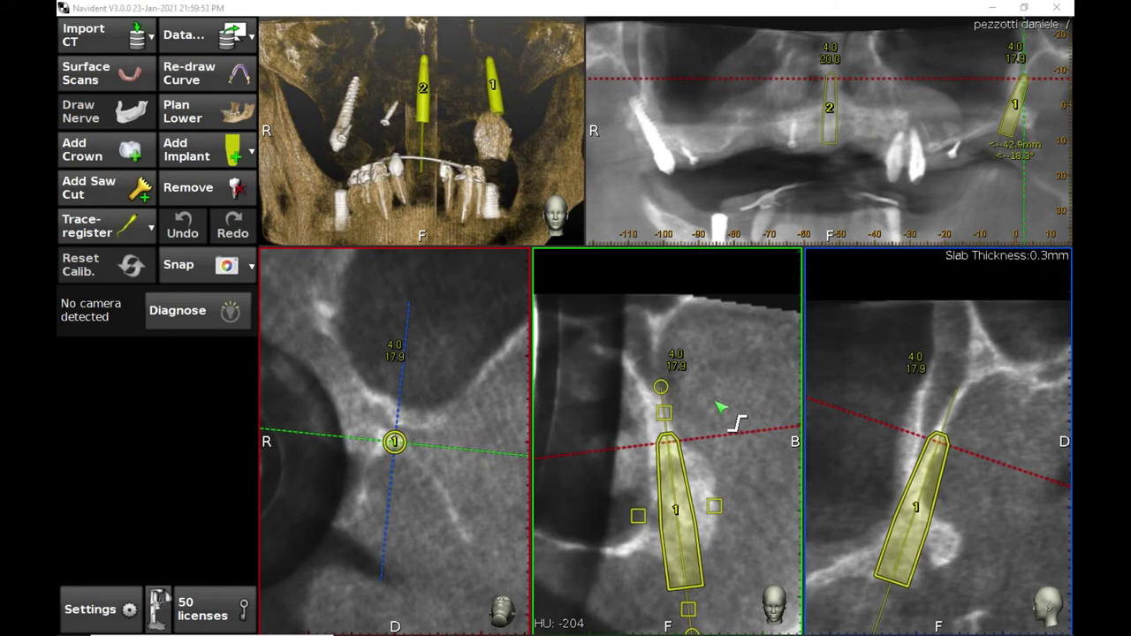
- Centre the views on implant 2, and add a 4.0 x 20.0 mm implant over the angled implant in the right posterior maxilla
click(850, 152)
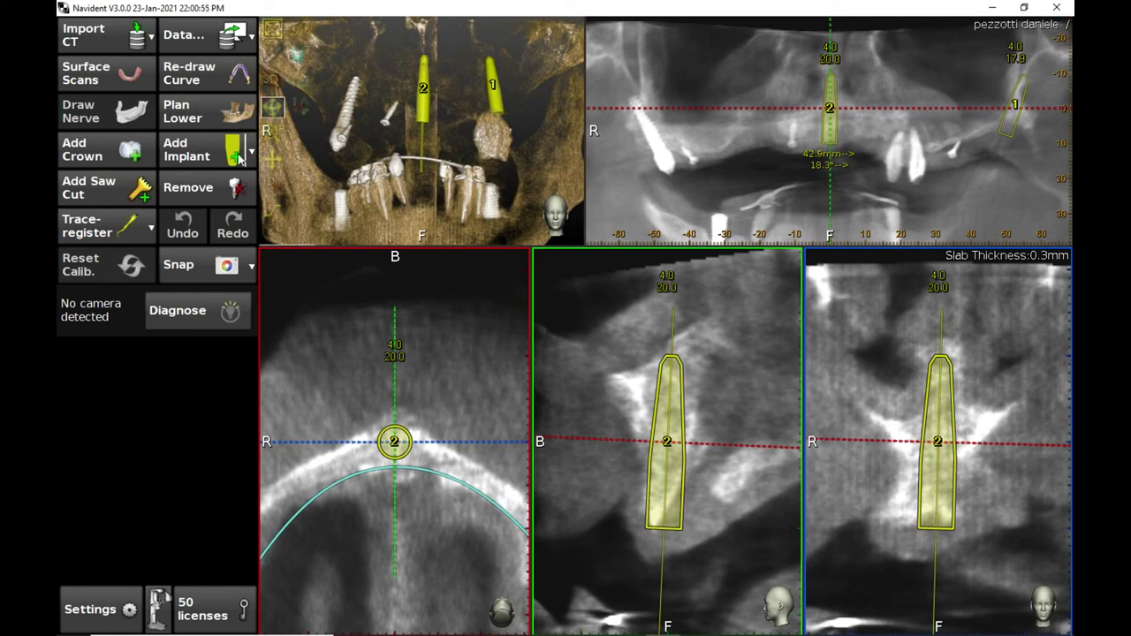
click(195, 149)
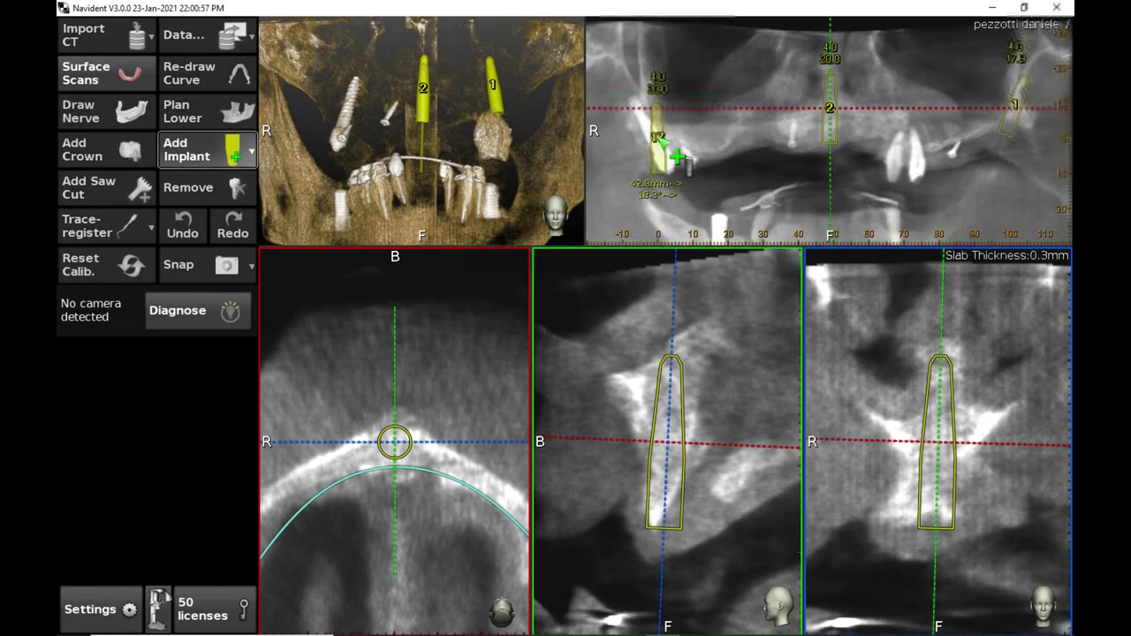
click(666, 132)
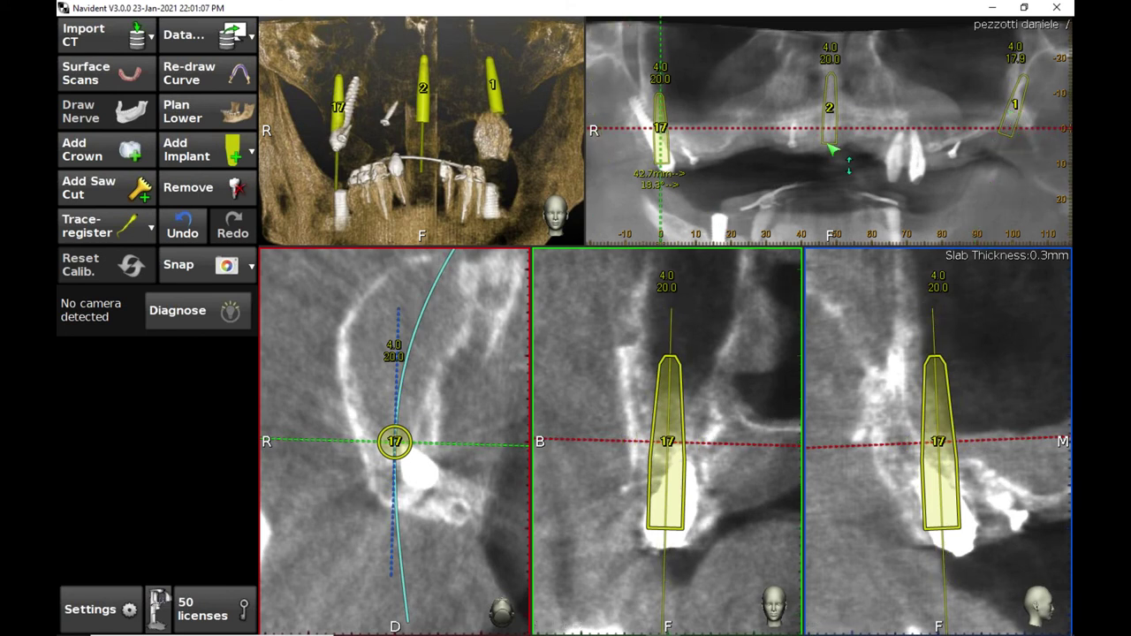
- Return the views to implant 1 in the left posterior maxilla and examine the slices through both of its long-axis planes
click(1025, 151)
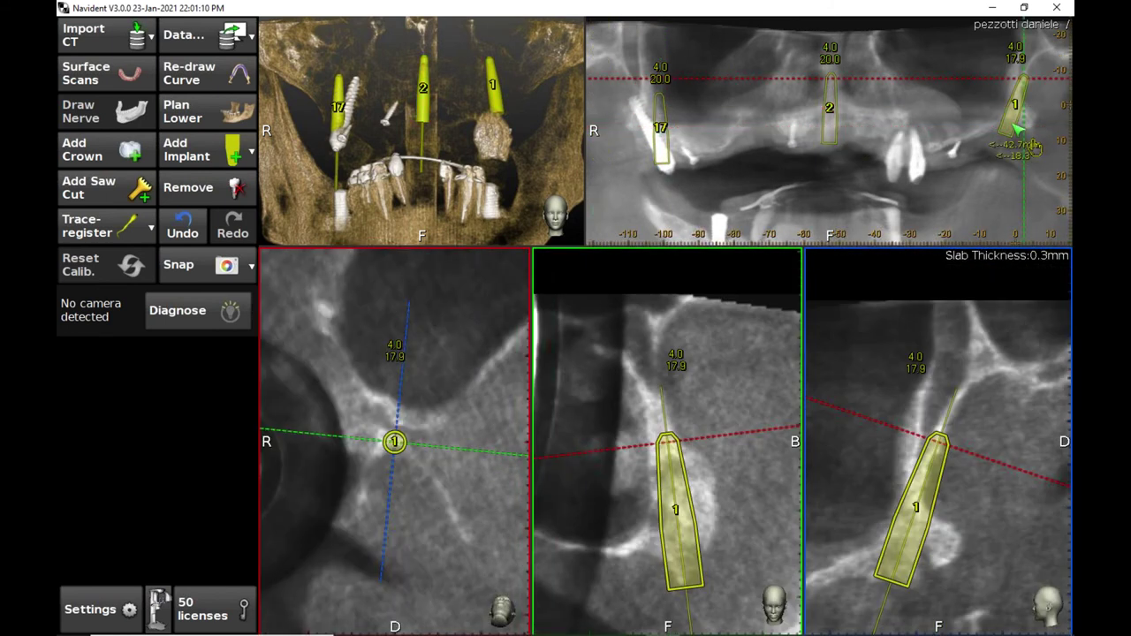
mouse_move(939, 494)
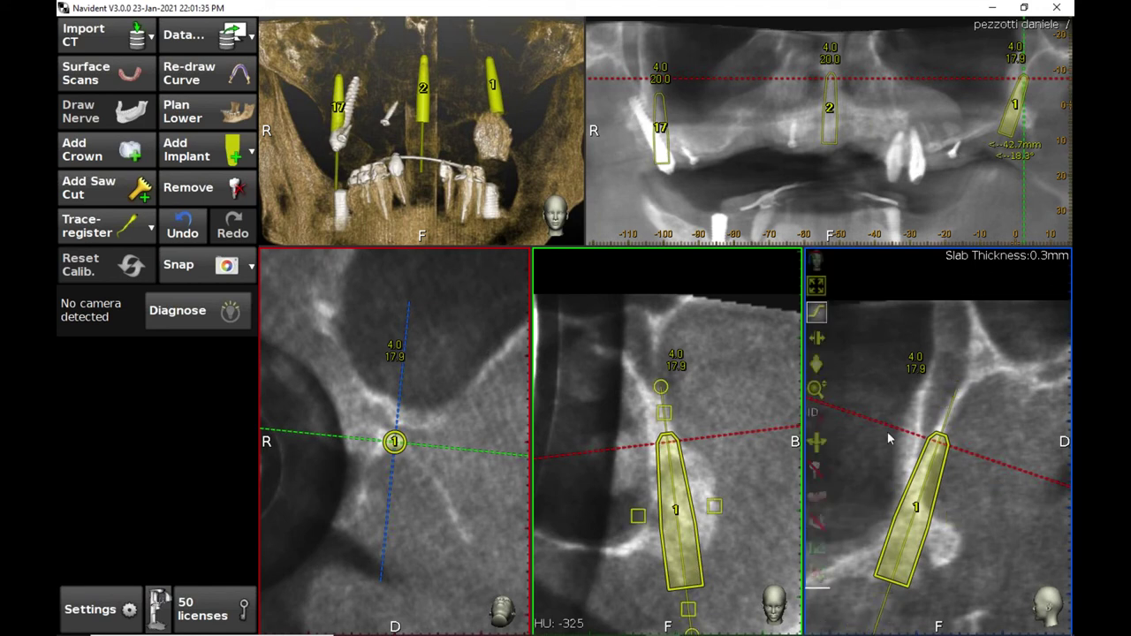
scroll(736, 471, down, 2)
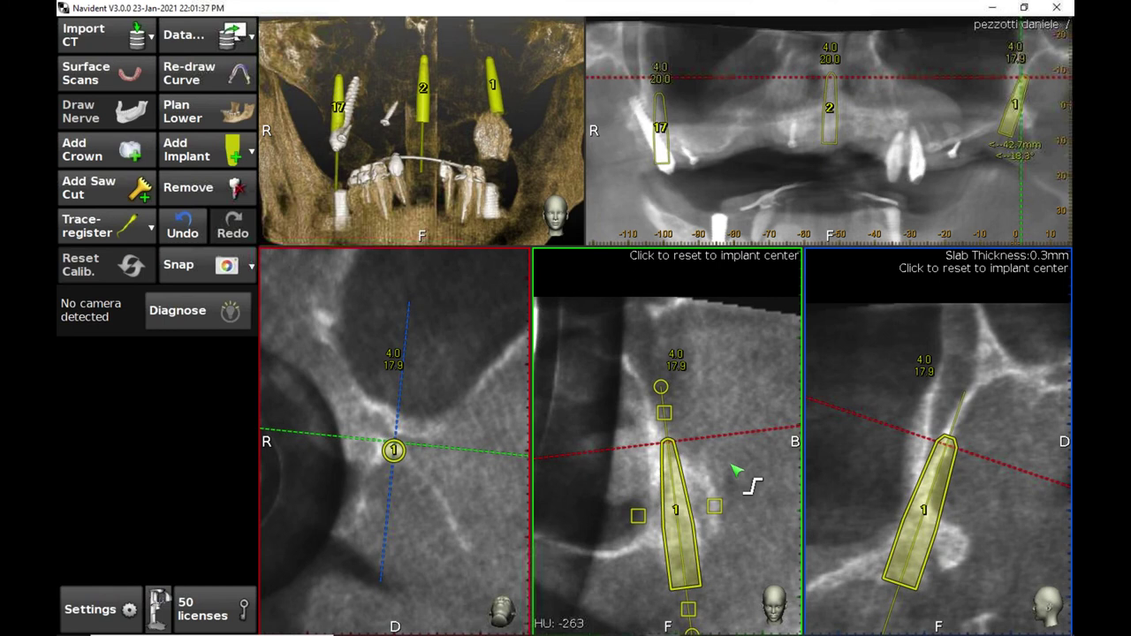
scroll(736, 471, down, 3)
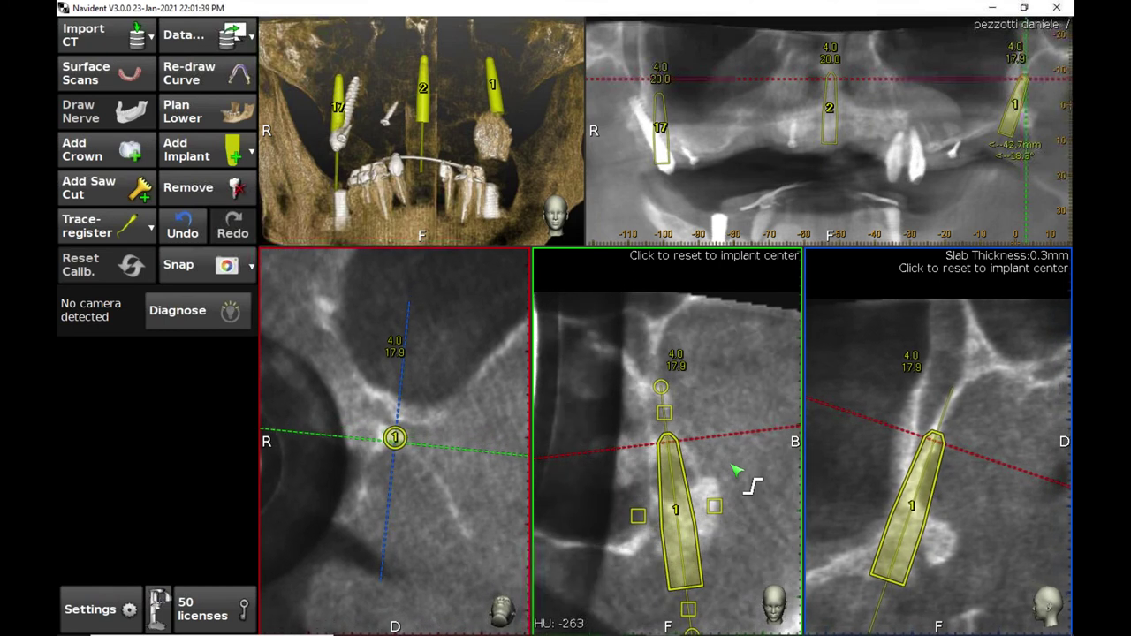
scroll(736, 471, down, 2)
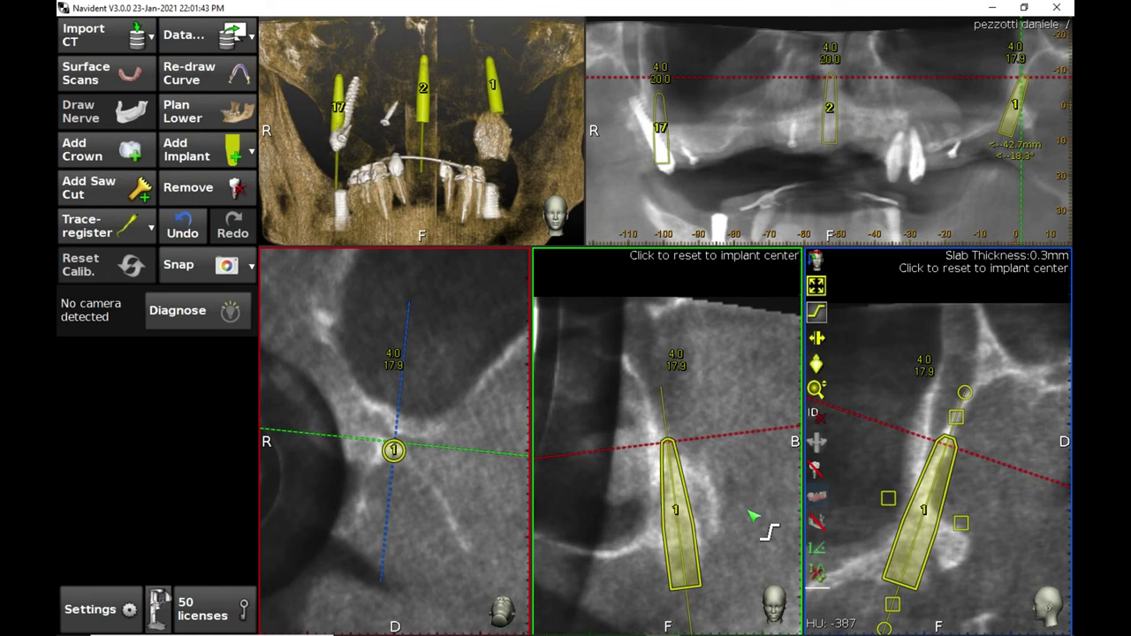
click(741, 455)
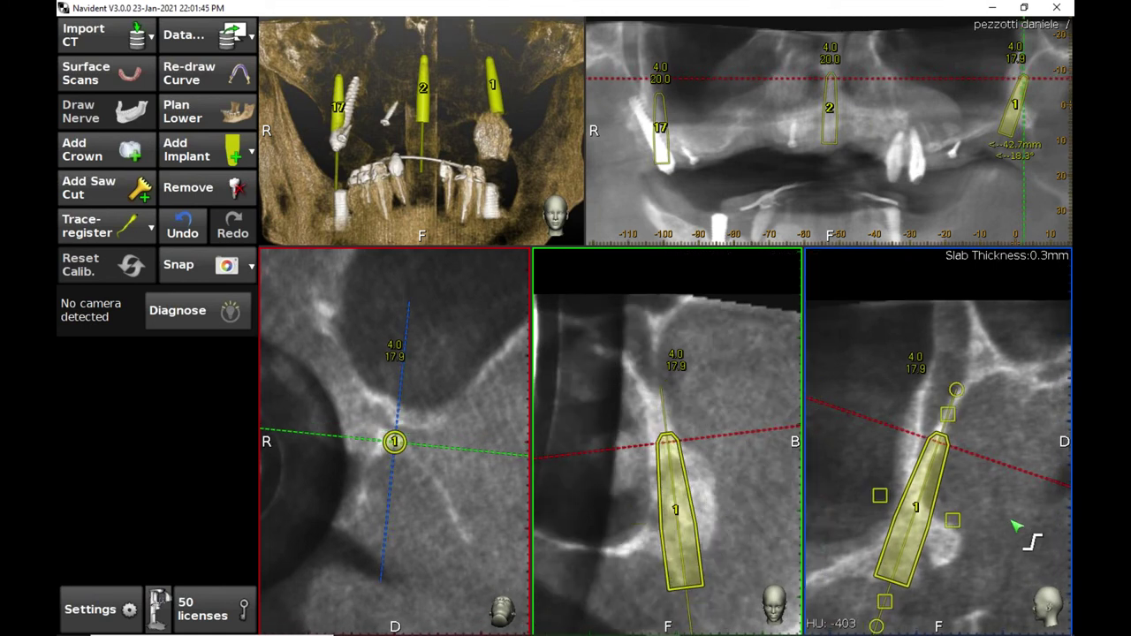
scroll(996, 501, down, 5)
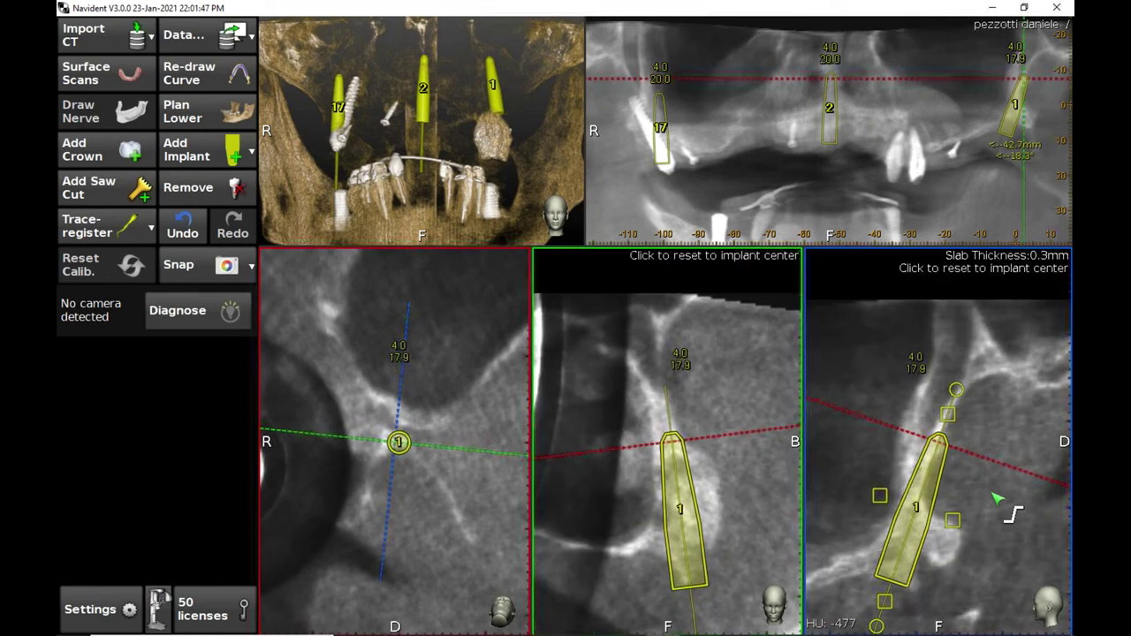
scroll(996, 500, down, 6)
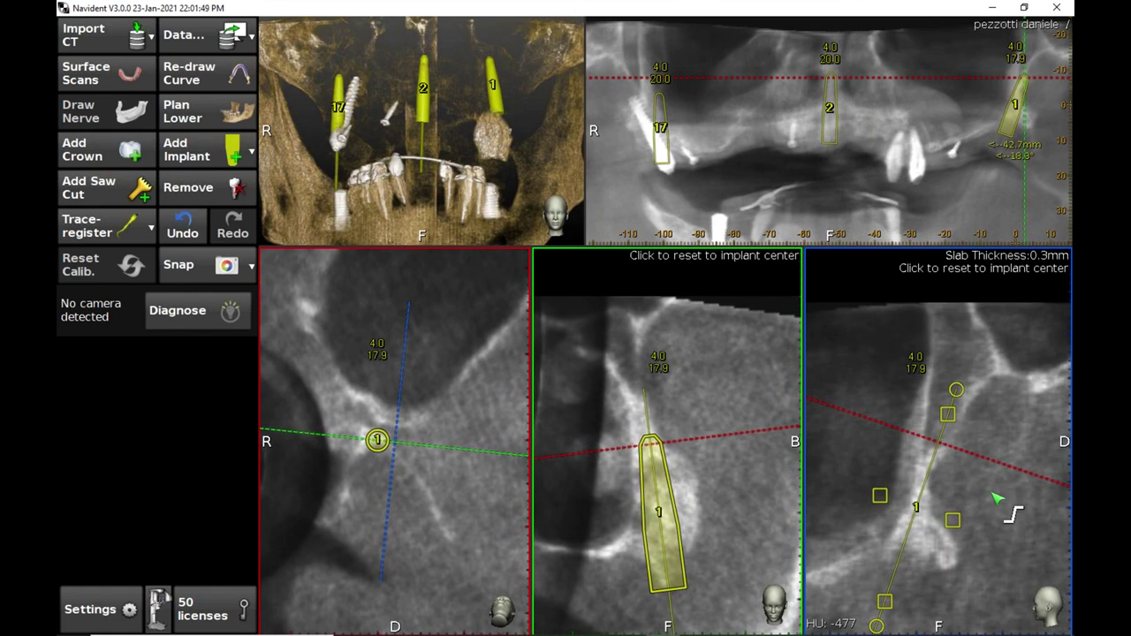
- Step through the slices parallel to implant 1's long axis until the view is back on the implant's centre
scroll(997, 500, up, 3)
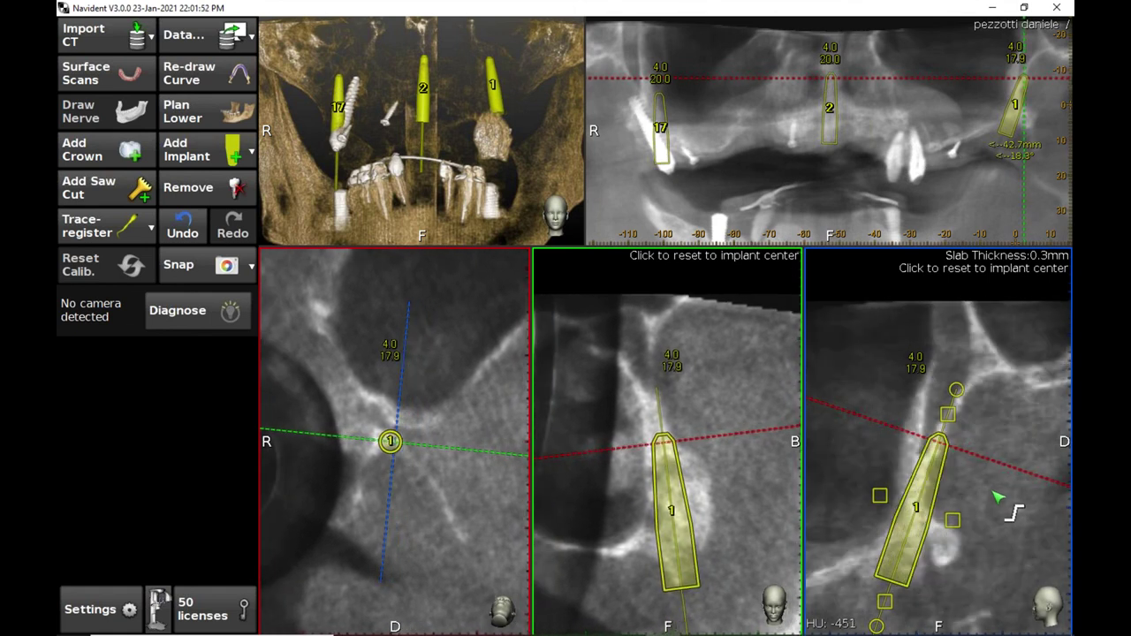
scroll(996, 500, up, 2)
scroll(997, 500, down, 2)
scroll(997, 500, up, 2)
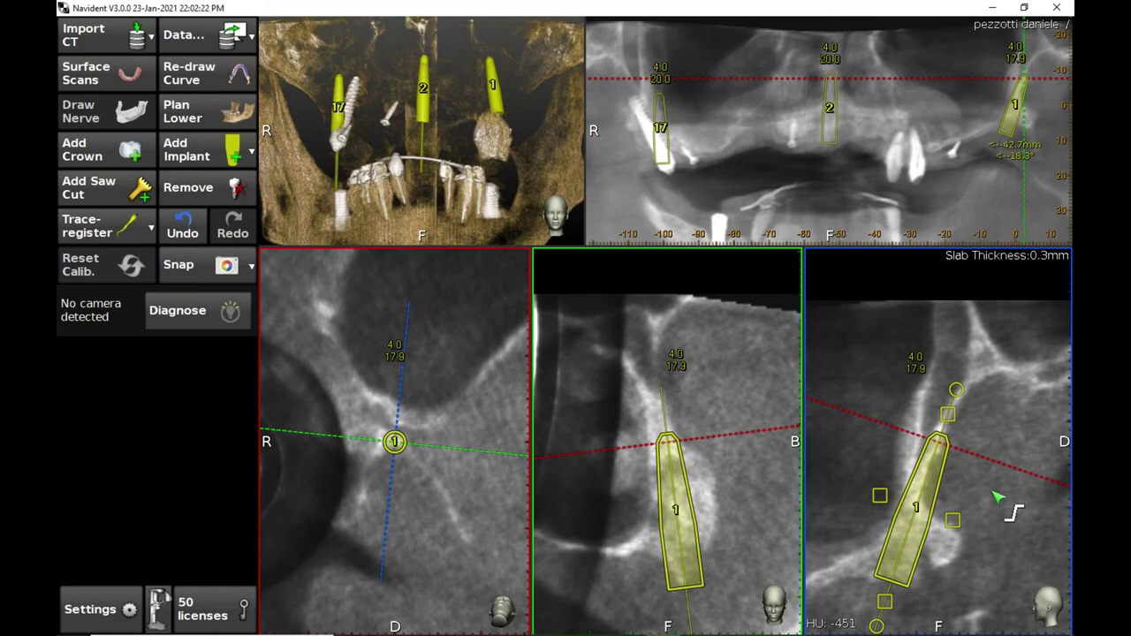
- Inspect the cross-sections around implant 17 in the right posterior maxilla and around implant 2 at the midline
mouse_move(669, 126)
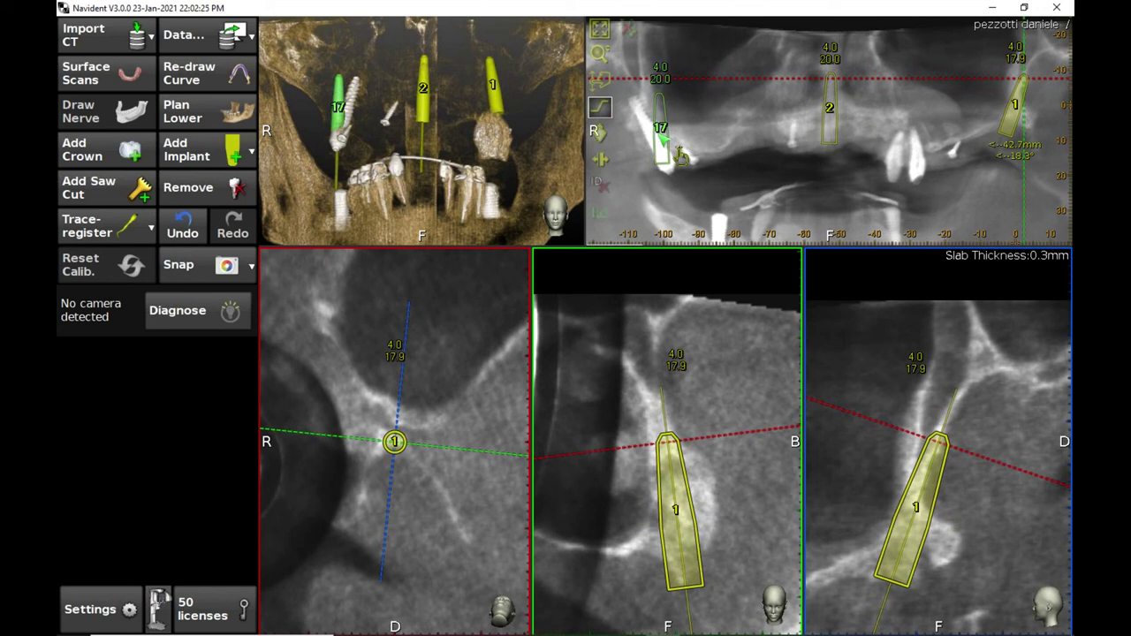
click(679, 102)
mouse_move(1004, 371)
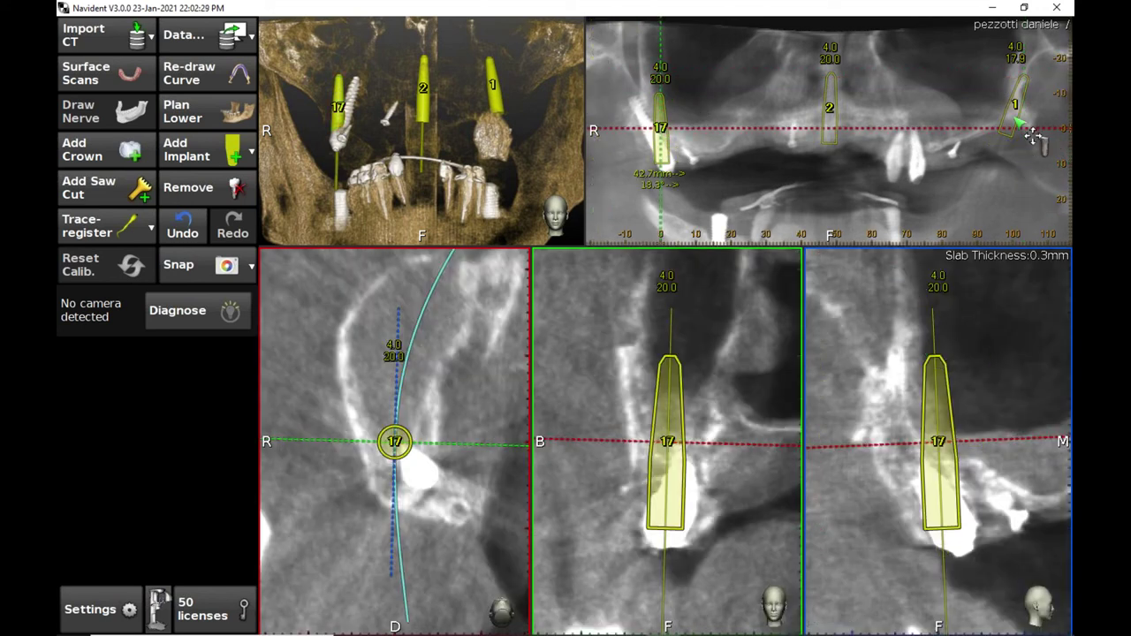
click(870, 148)
mouse_move(568, 275)
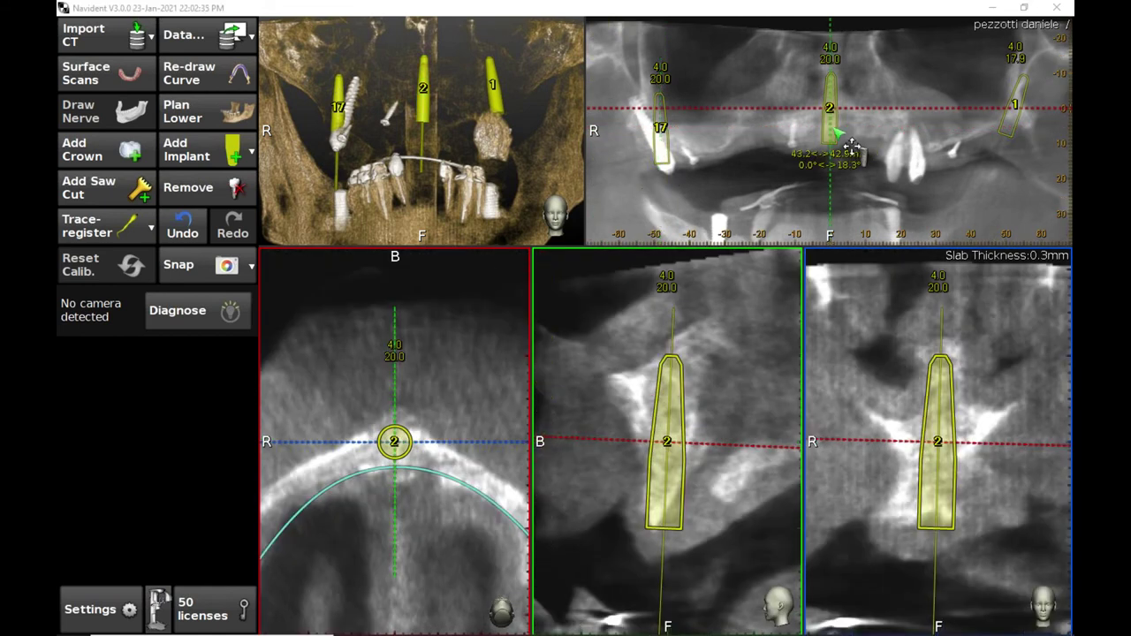
mouse_move(828, 137)
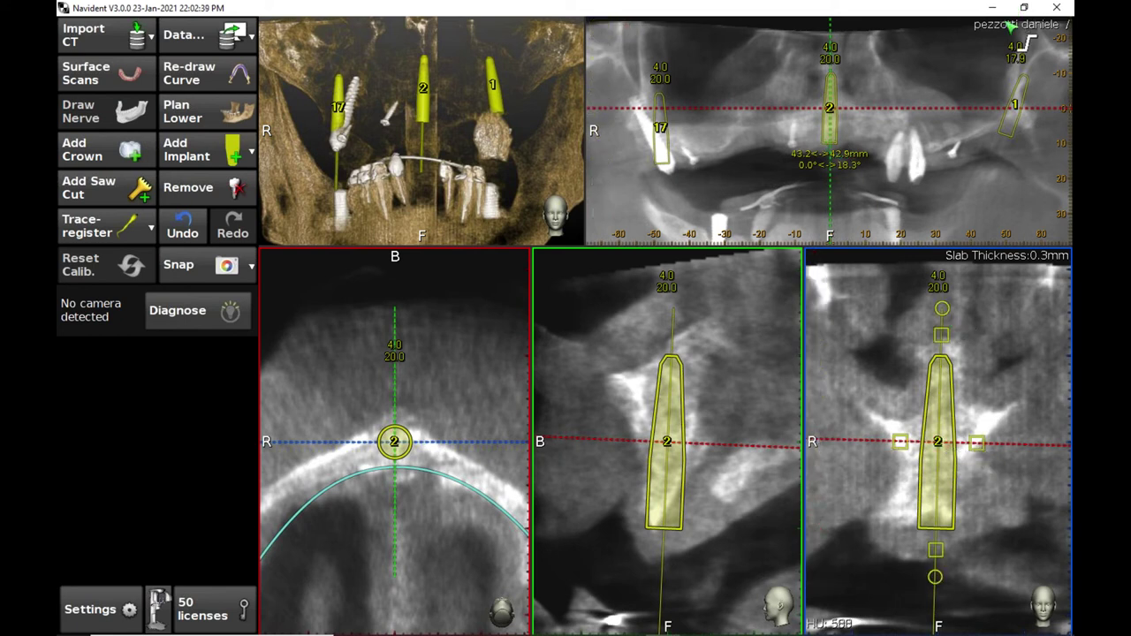
- Centre the views on implant 1 and examine the axial slices from its apex to its coronal end and back
click(1030, 137)
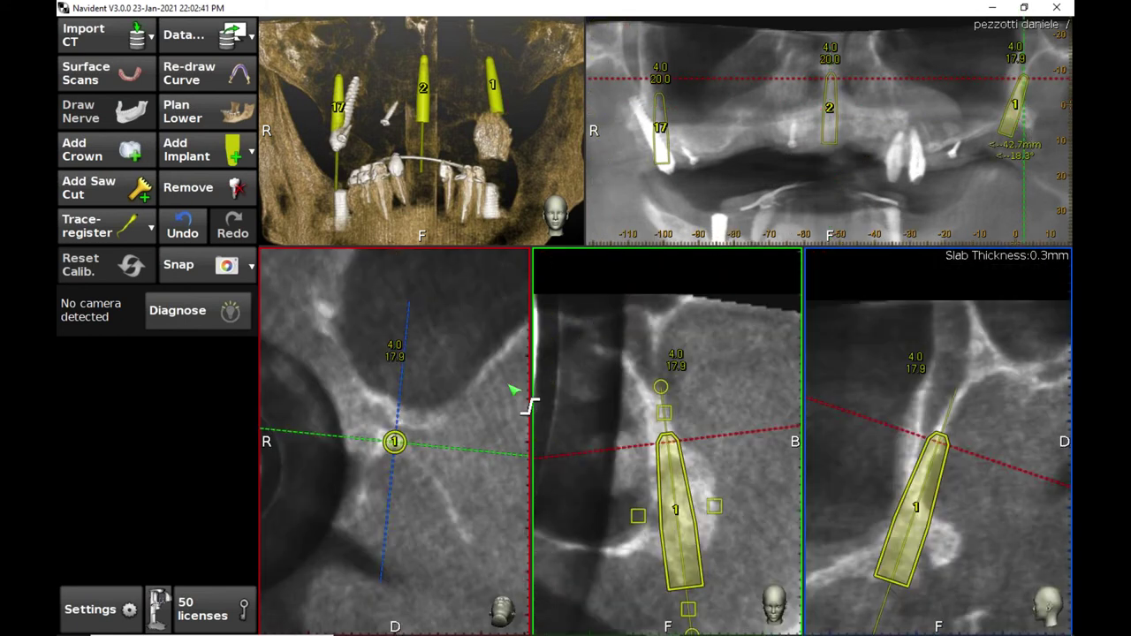
scroll(514, 390, down, 5)
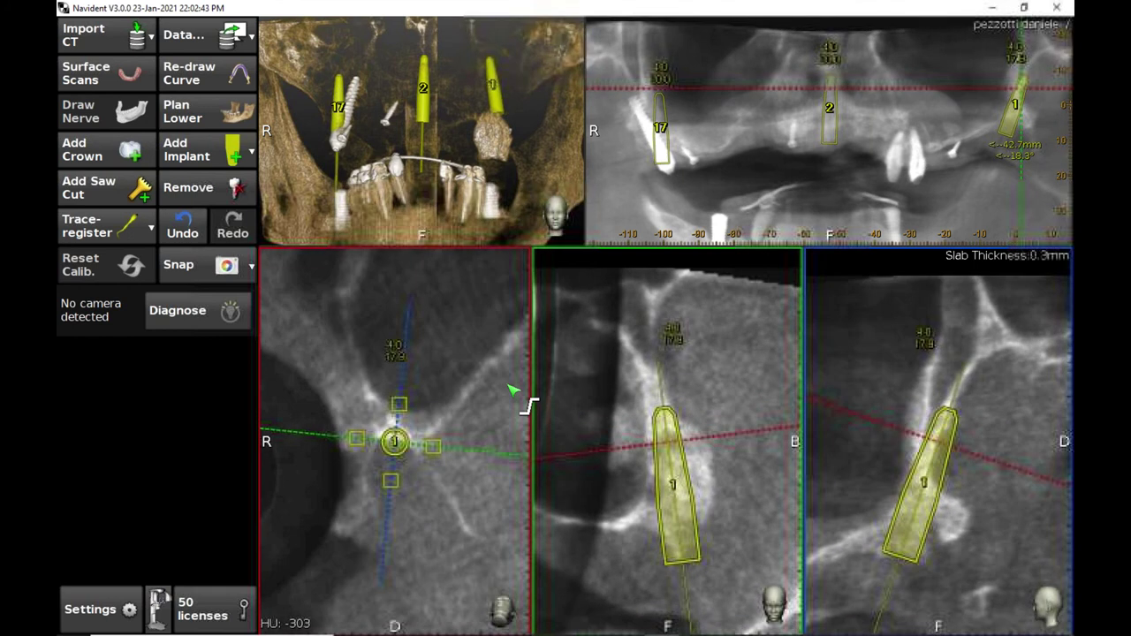
scroll(513, 390, down, 5)
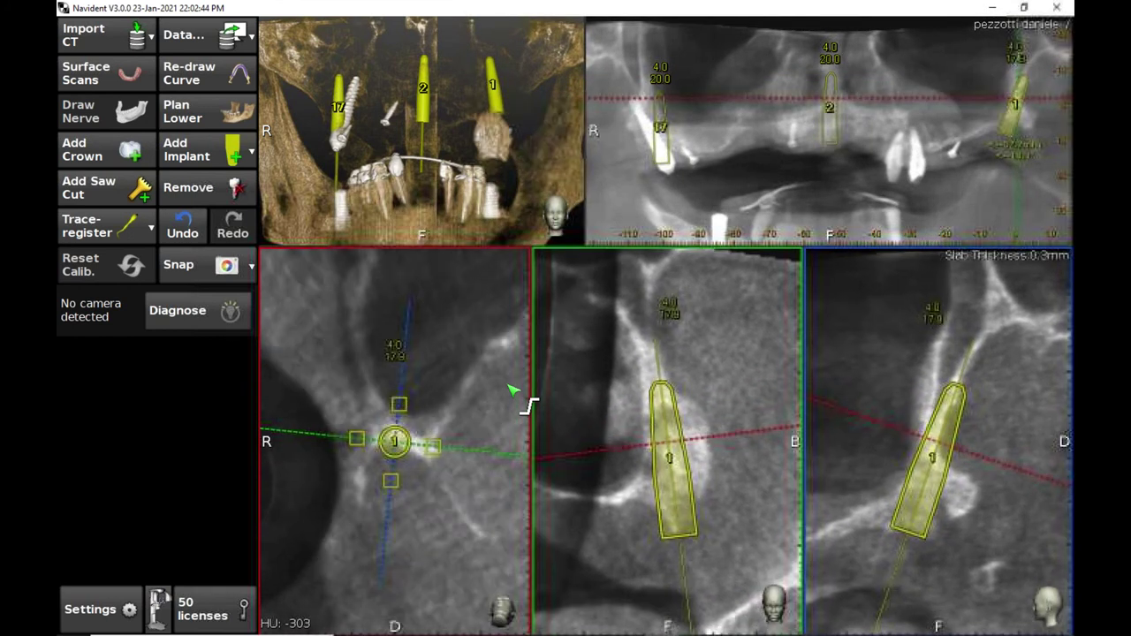
scroll(513, 389, down, 4)
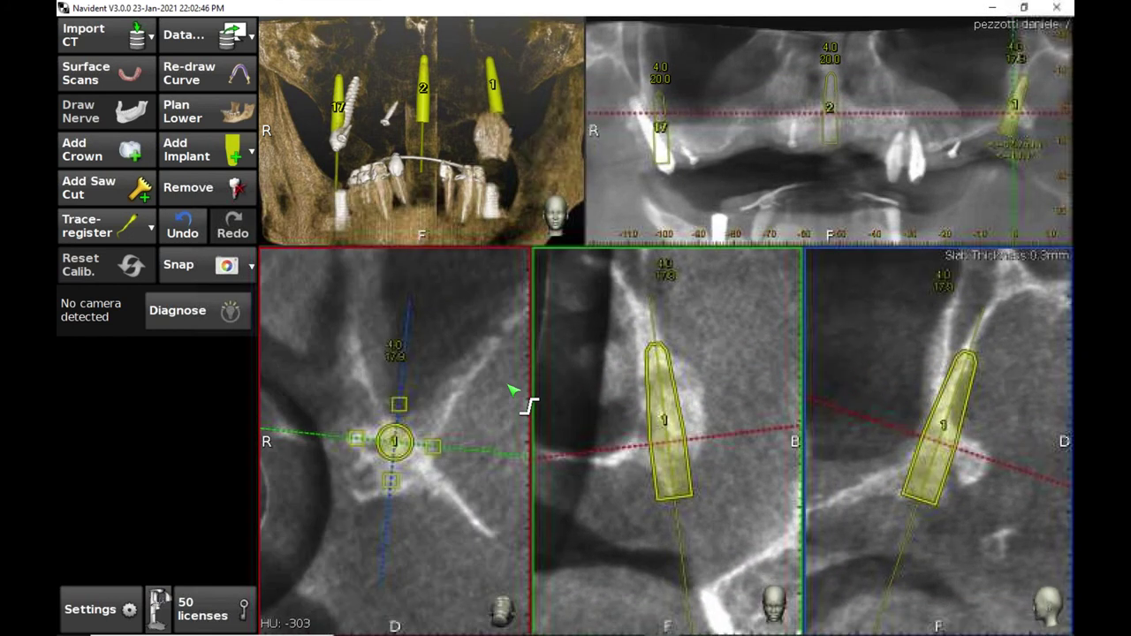
scroll(513, 390, down, 5)
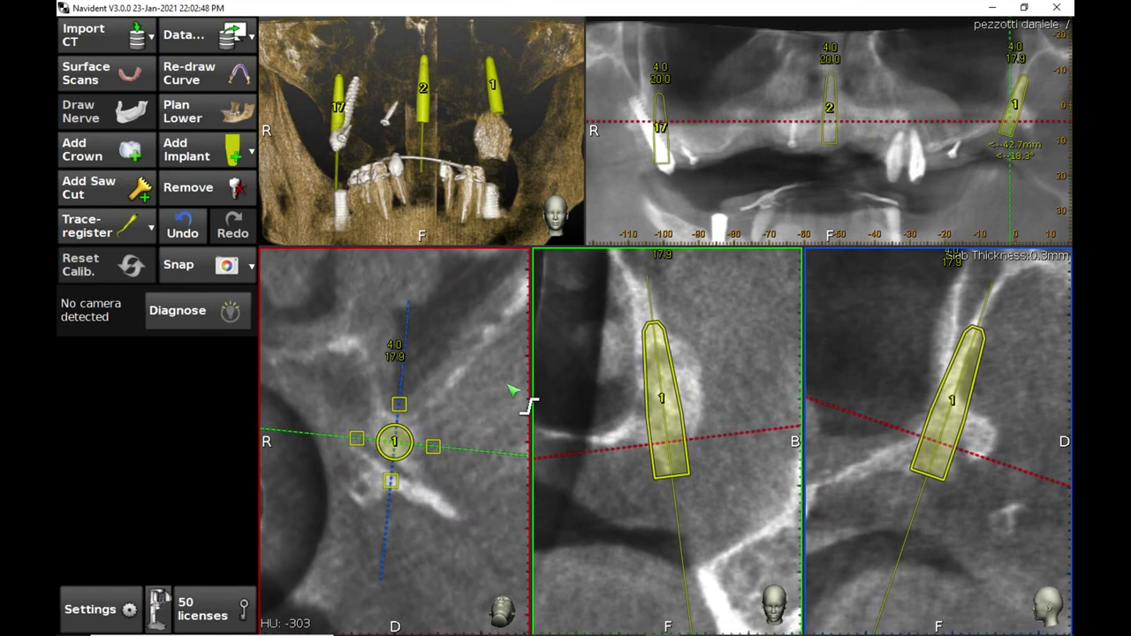
scroll(514, 389, up, 3)
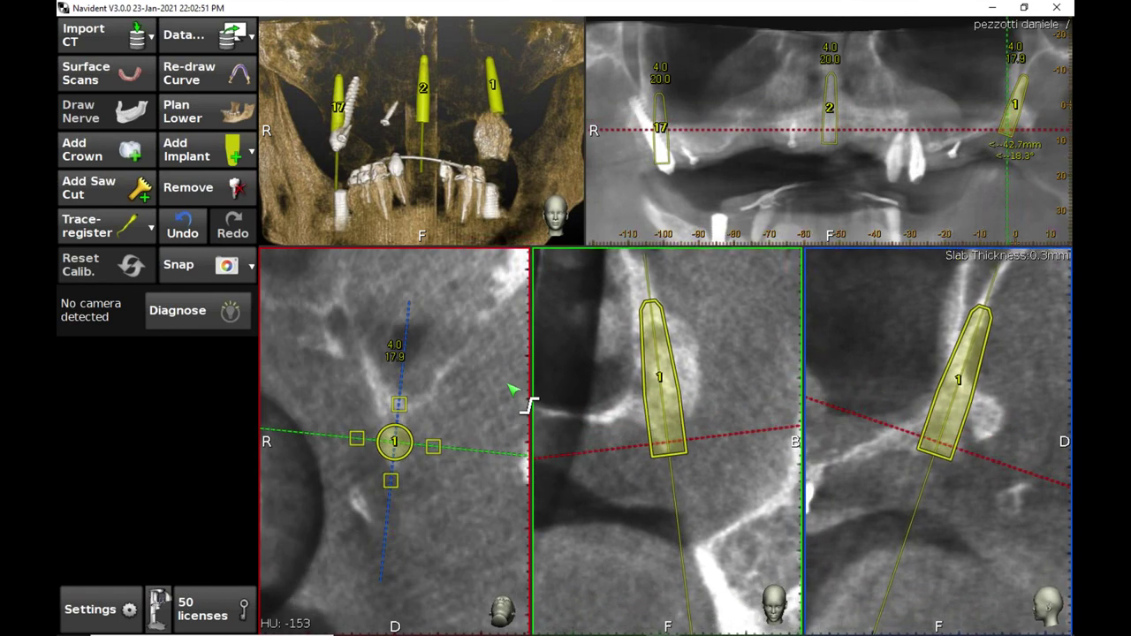
scroll(513, 389, up, 4)
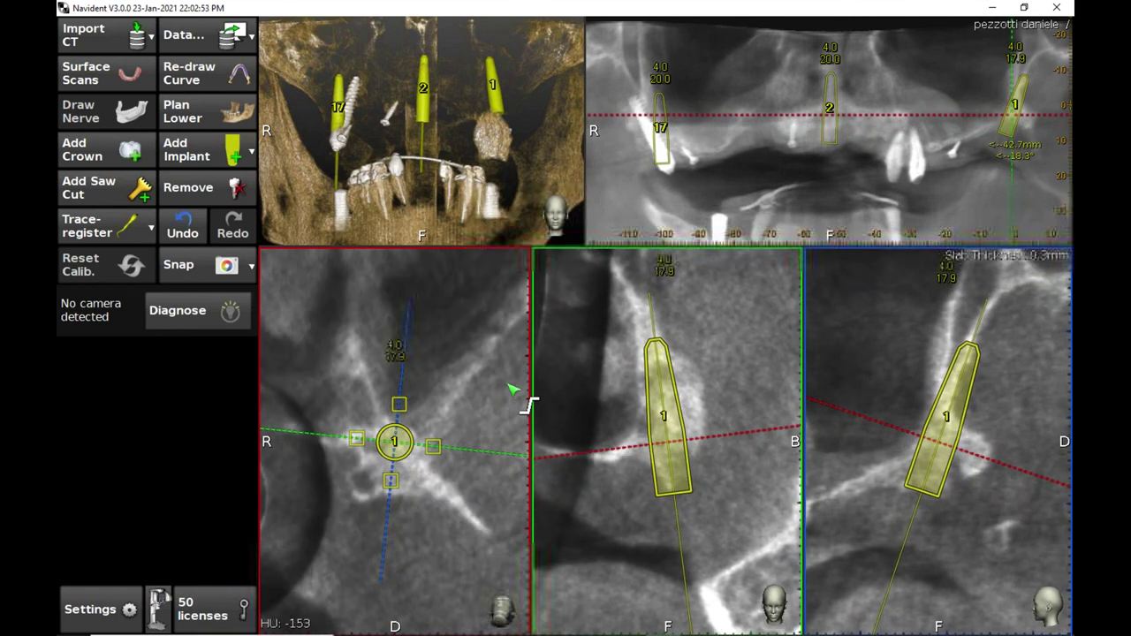
scroll(513, 390, up, 4)
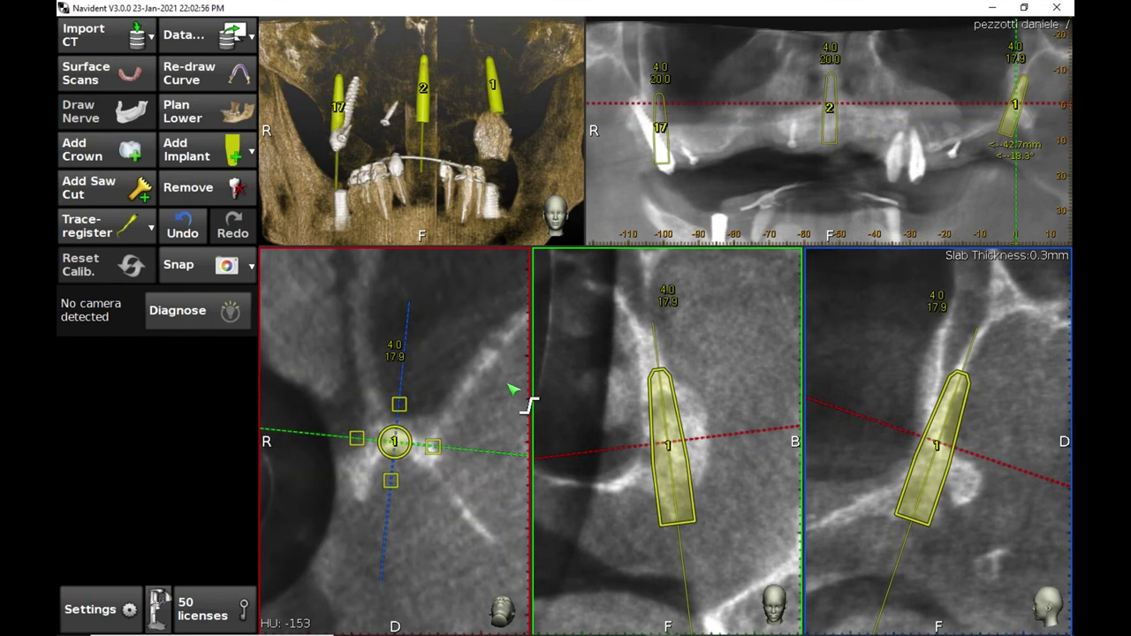
scroll(513, 389, down, 2)
scroll(513, 389, up, 1)
scroll(511, 387, down, 5)
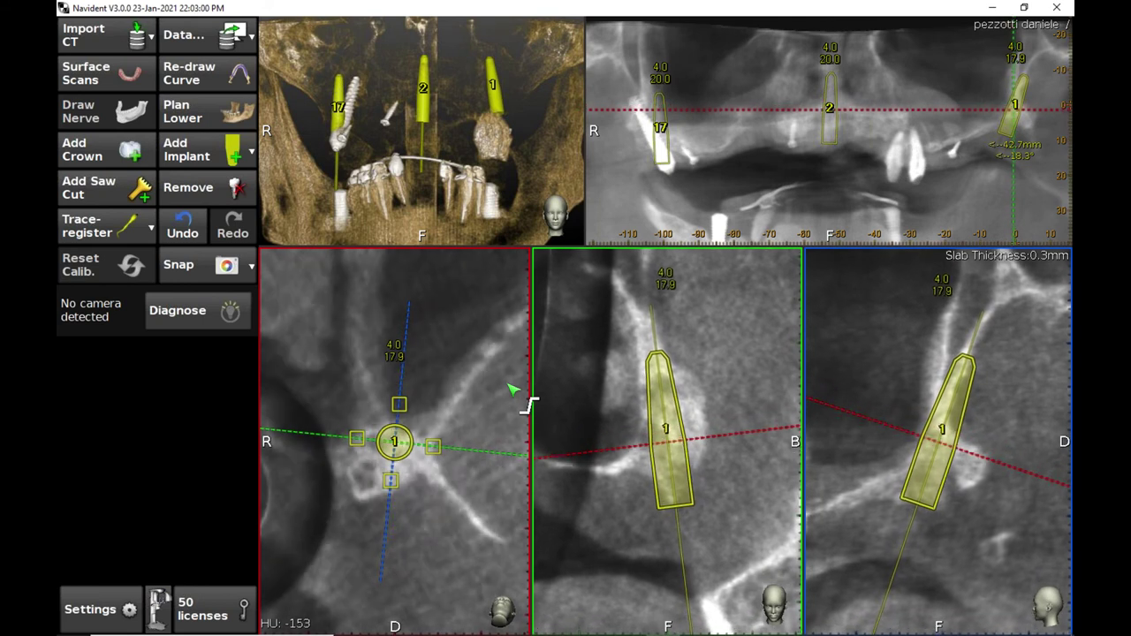
scroll(513, 390, up, 5)
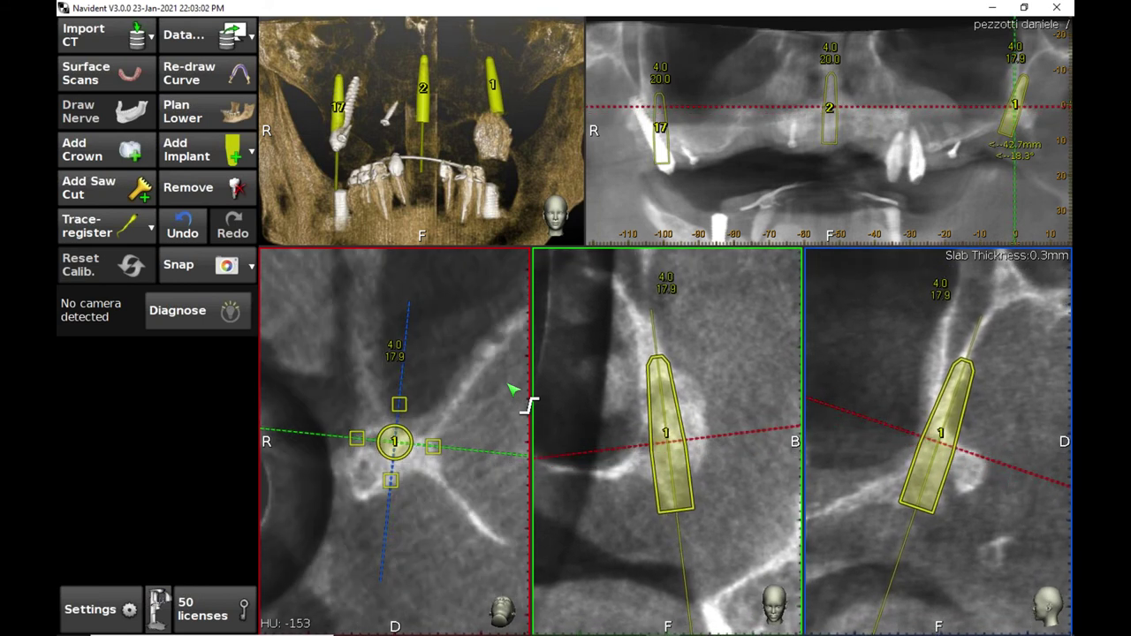
- Narrow implant 1 in the left posterior maxilla to a diameter of 1.8 mm
scroll(513, 390, down, 3)
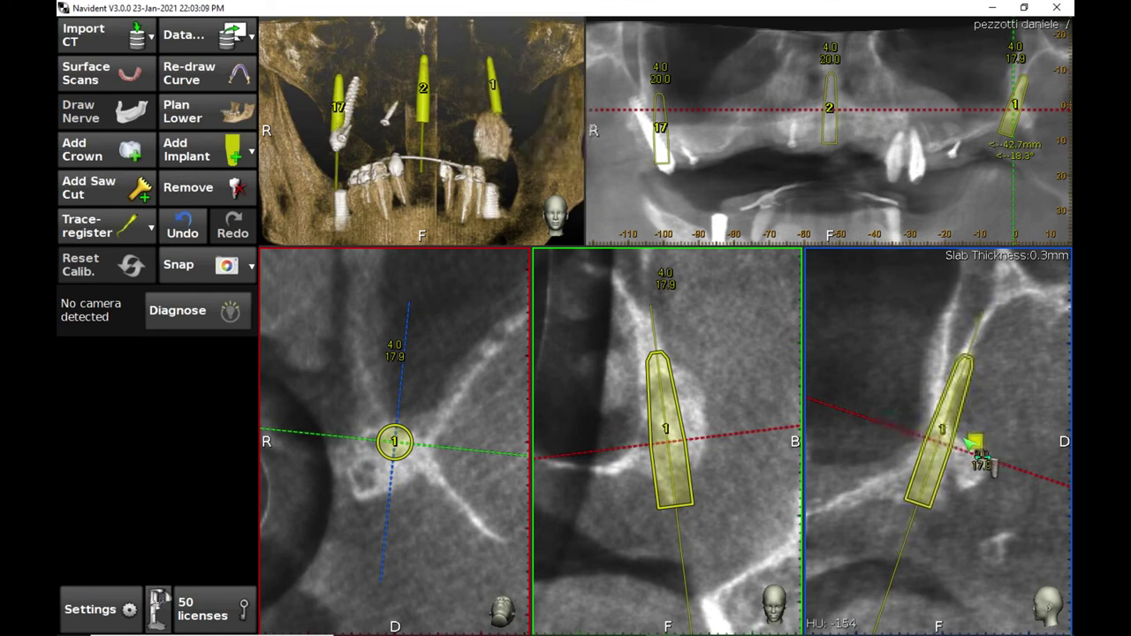
drag(988, 459, 969, 439)
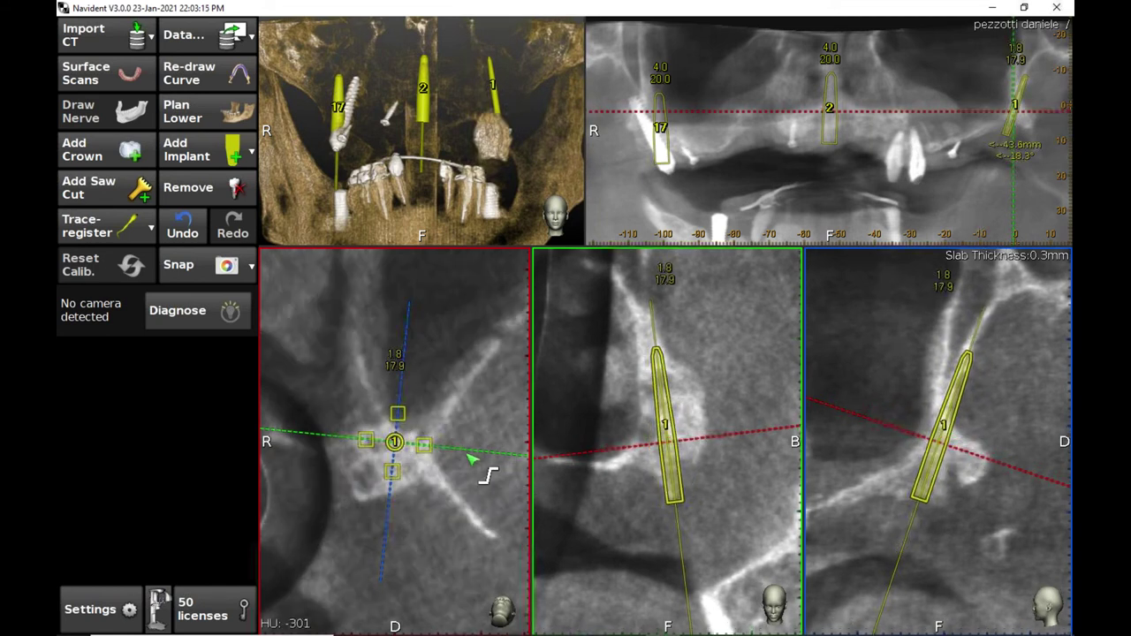
- Examine the bone around the narrowed implant 1 in axial slices between its middle and its coronal end
scroll(473, 456, up, 4)
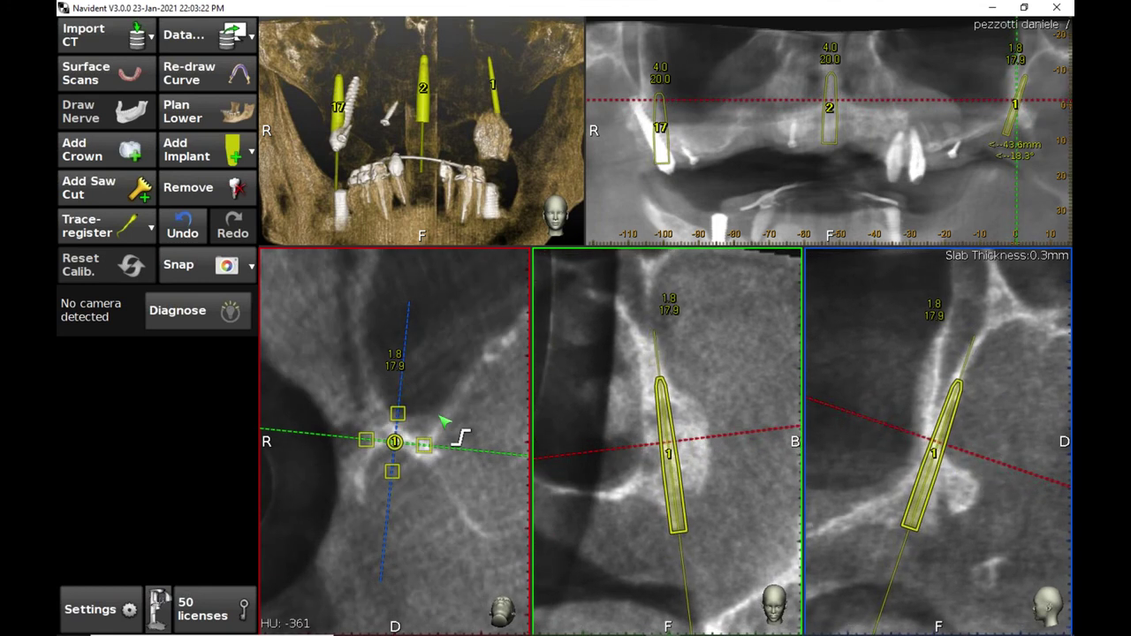
scroll(444, 422, down, 5)
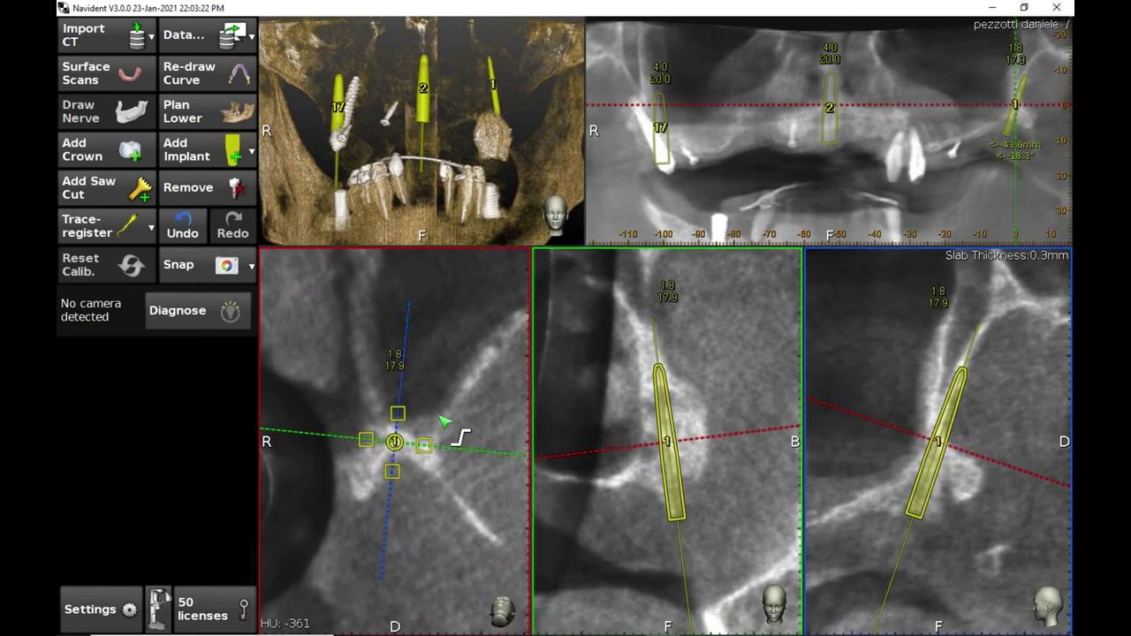
scroll(444, 422, down, 5)
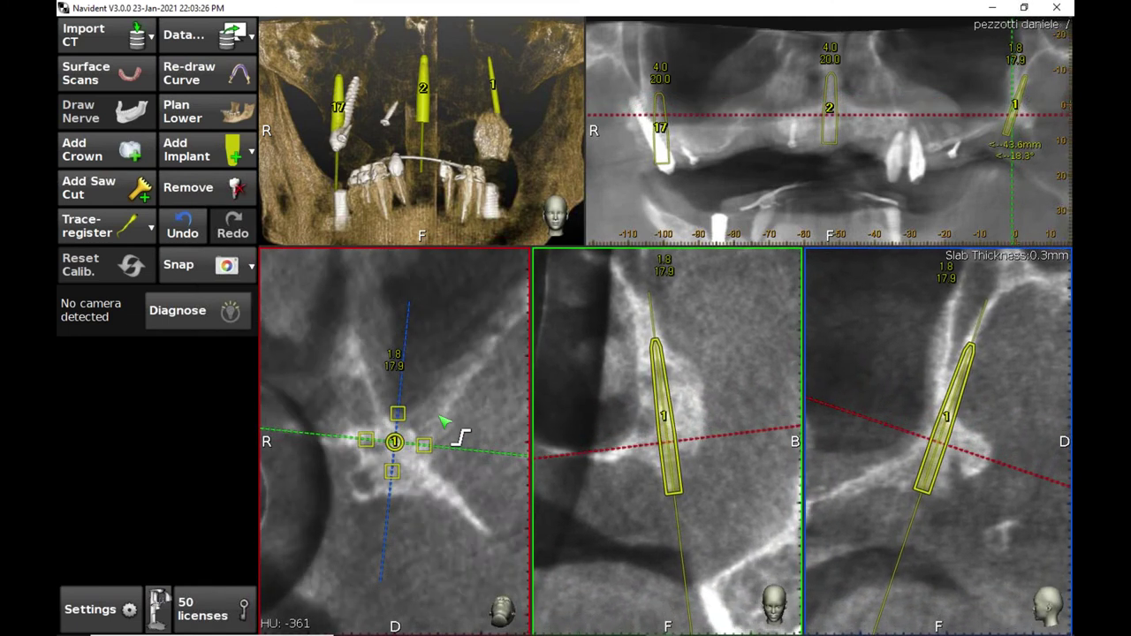
scroll(444, 423, down, 5)
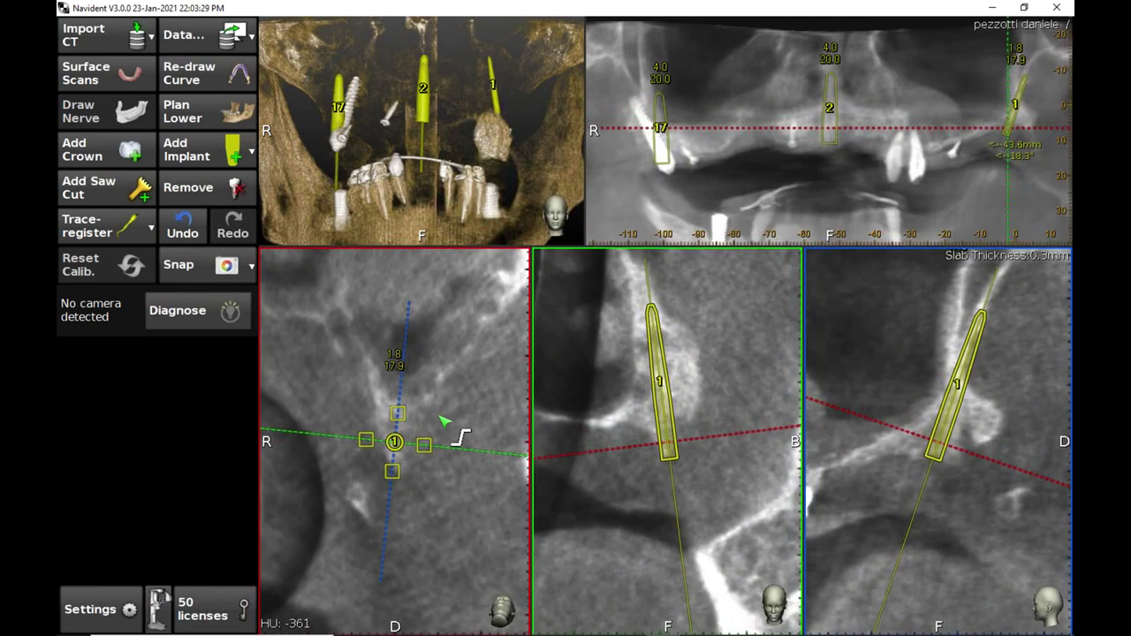
scroll(444, 422, up, 5)
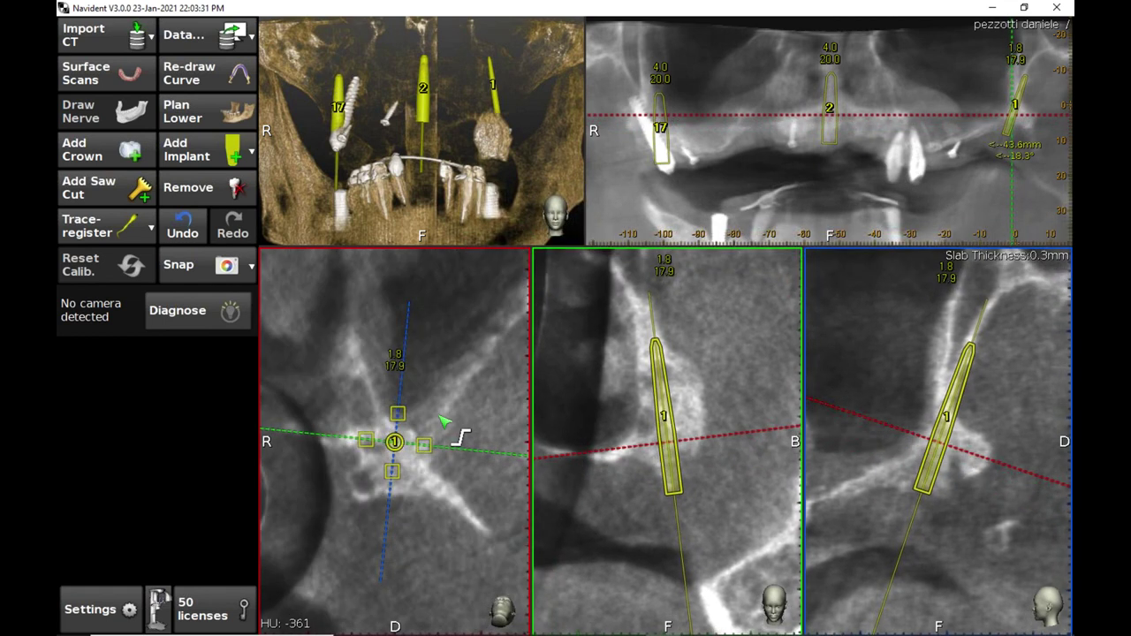
scroll(445, 422, up, 3)
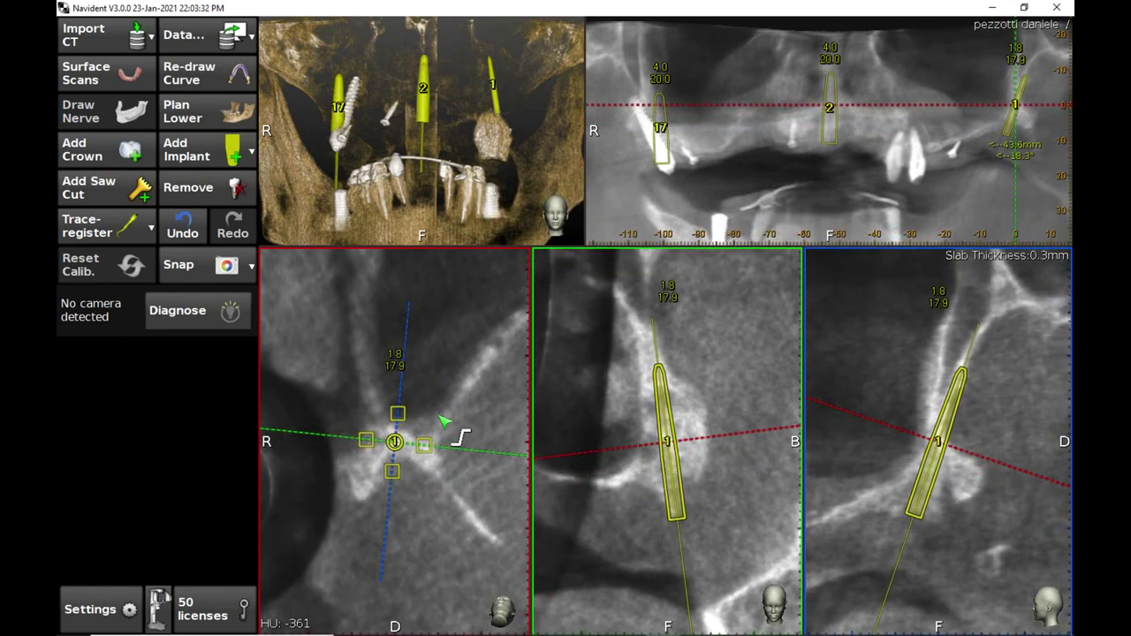
scroll(445, 422, down, 3)
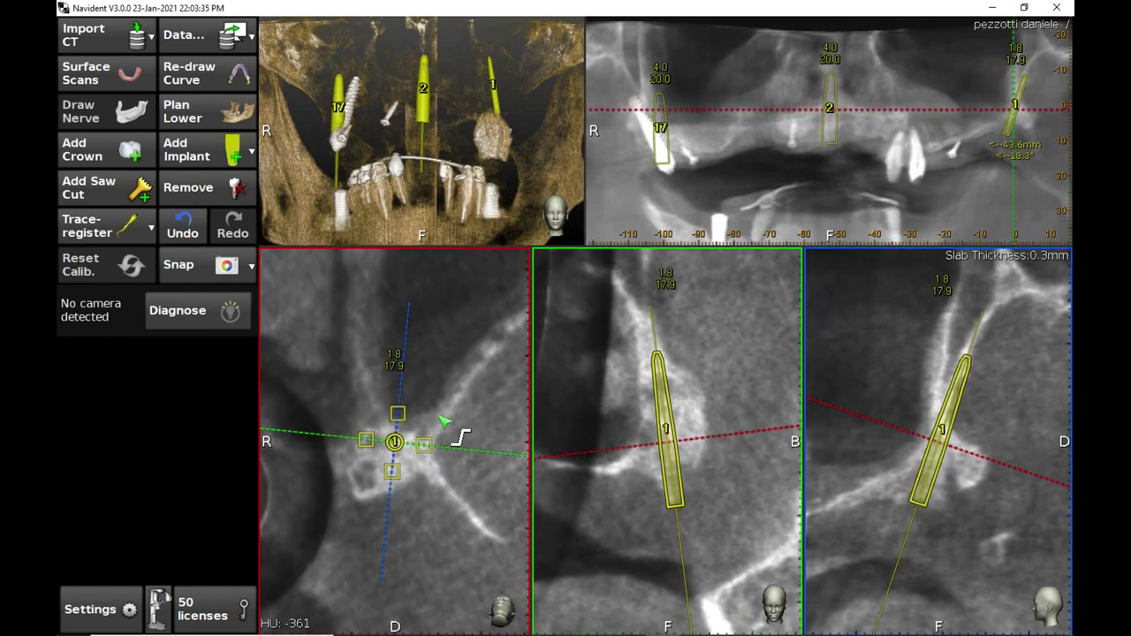
scroll(444, 422, up, 2)
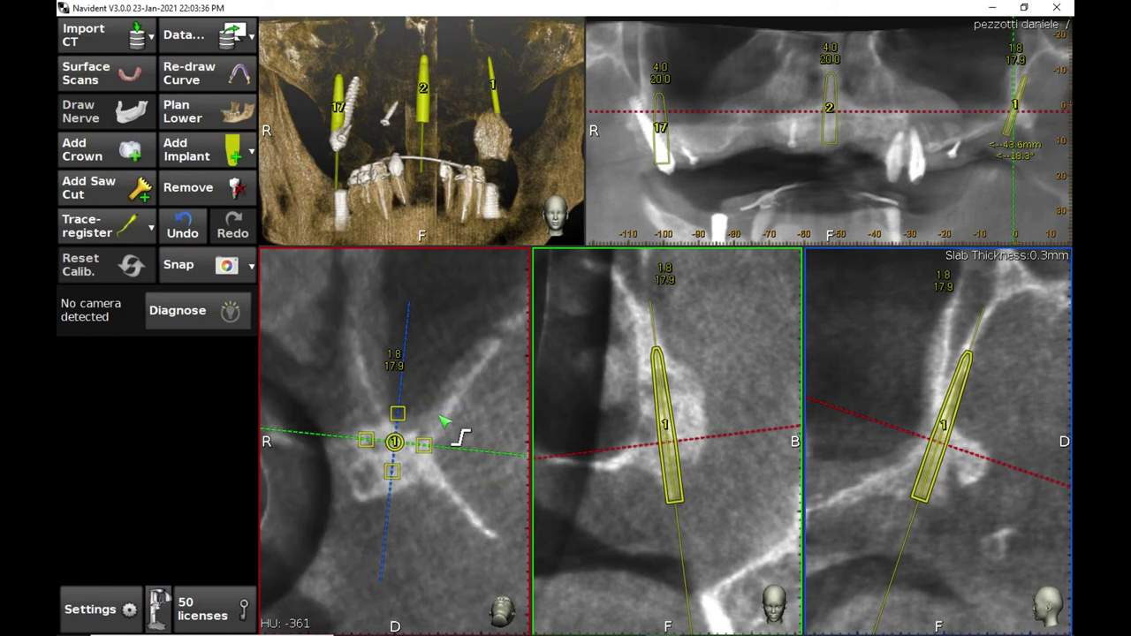
scroll(445, 422, down, 4)
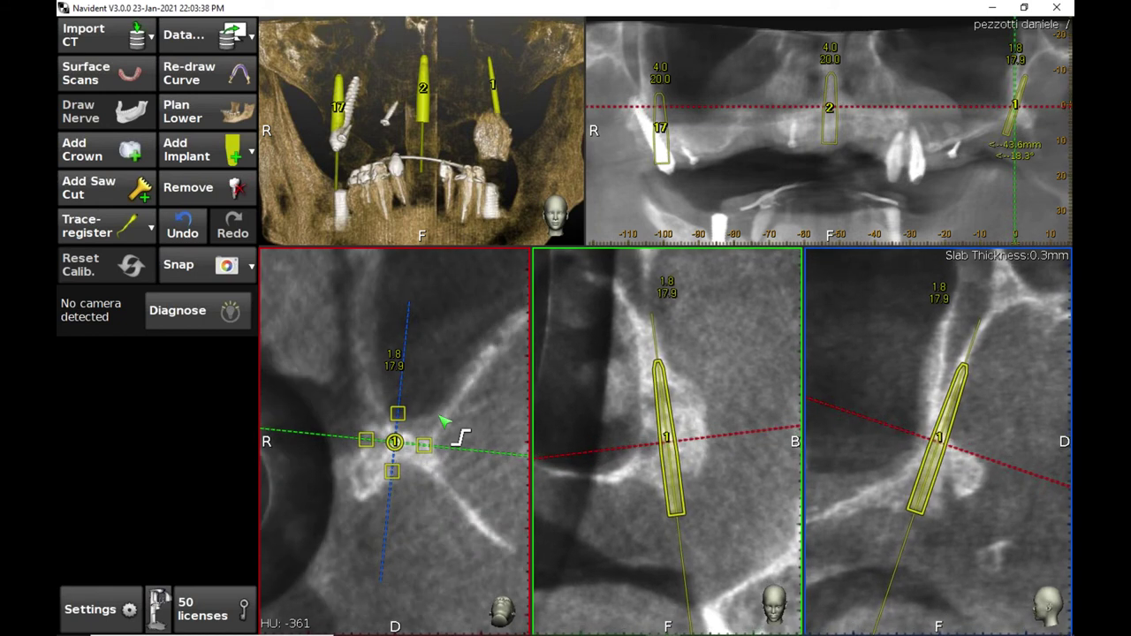
scroll(445, 423, down, 2)
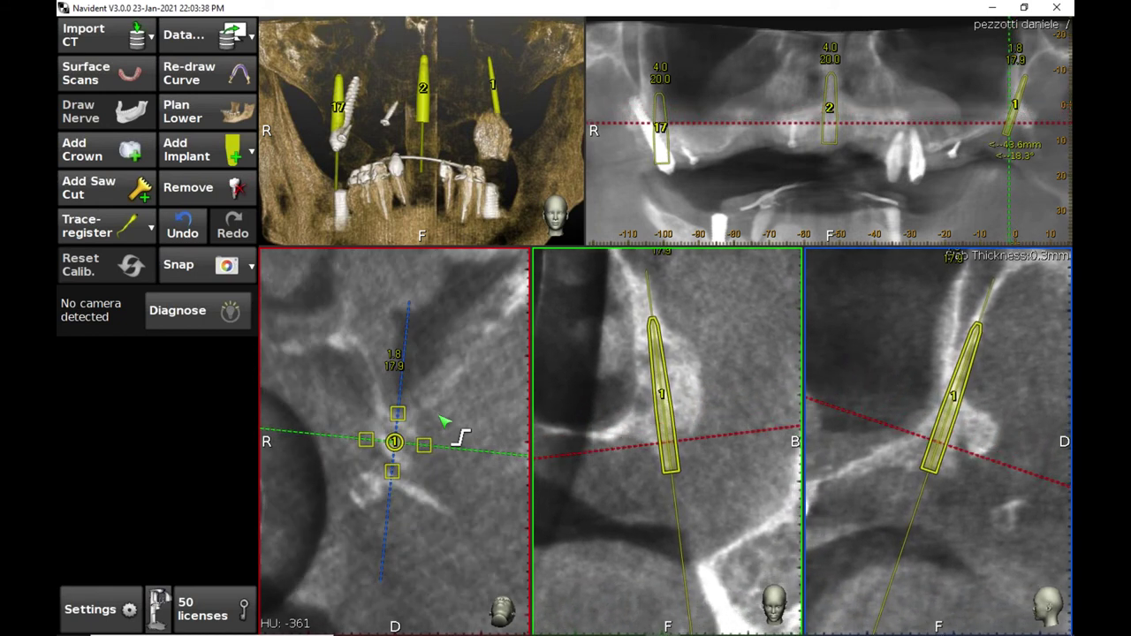
scroll(444, 423, down, 2)
scroll(445, 422, up, 4)
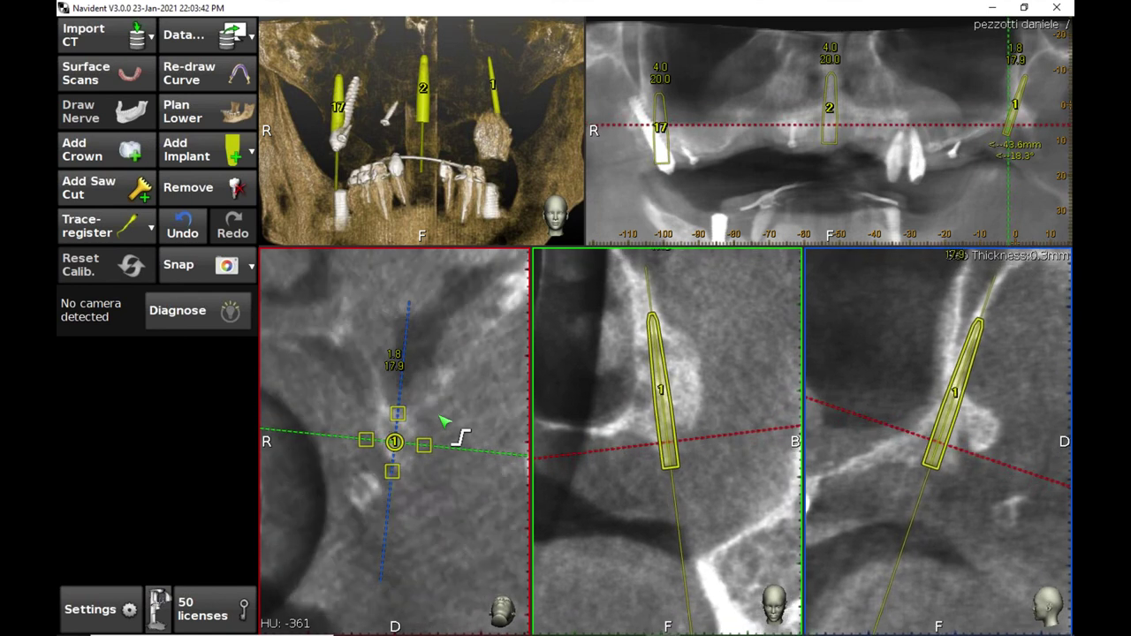
scroll(444, 422, up, 1)
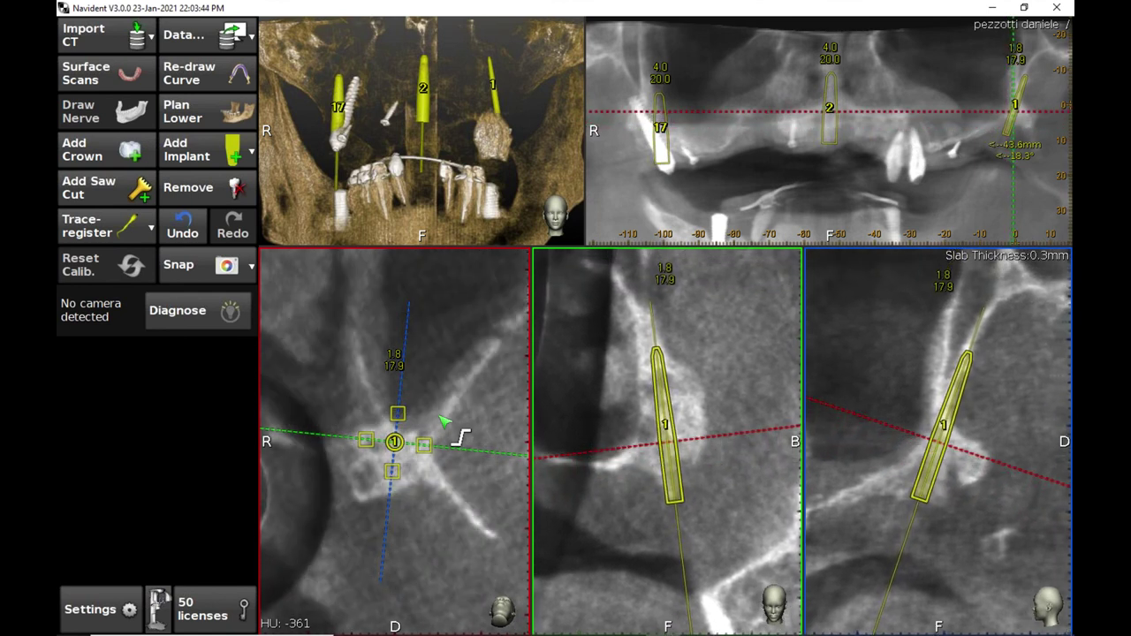
scroll(444, 423, up, 3)
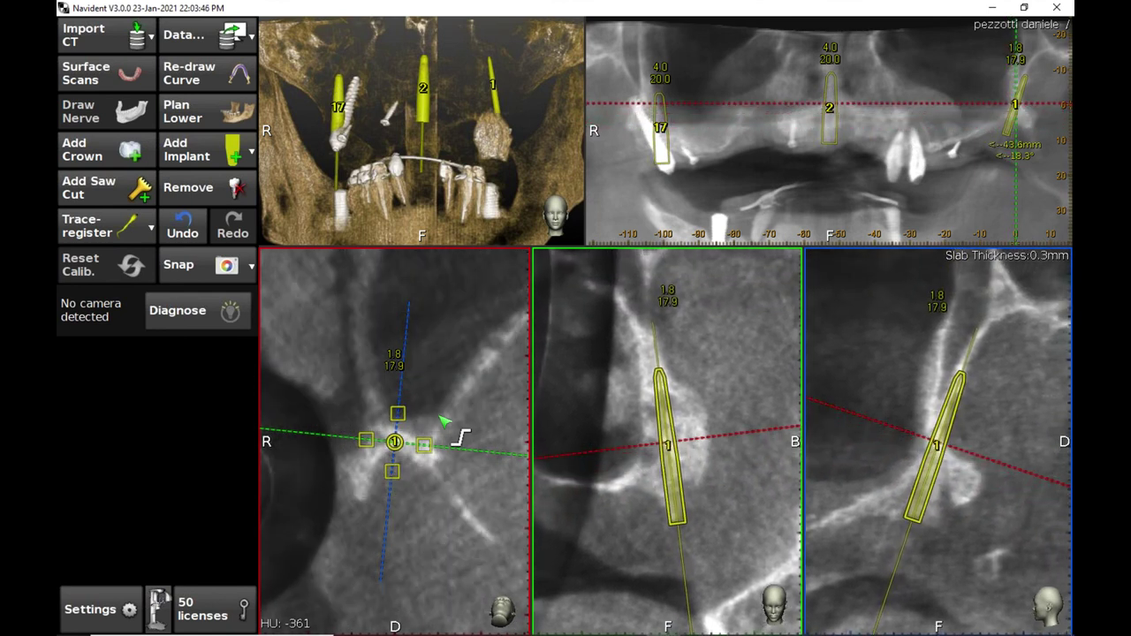
scroll(444, 422, down, 3)
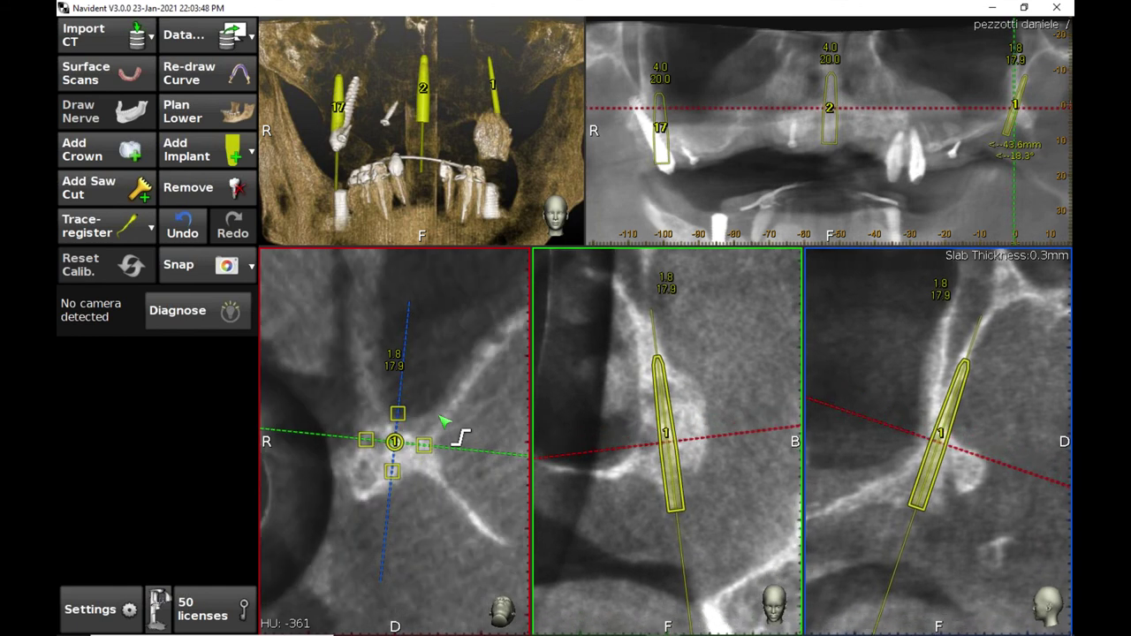
scroll(445, 422, down, 2)
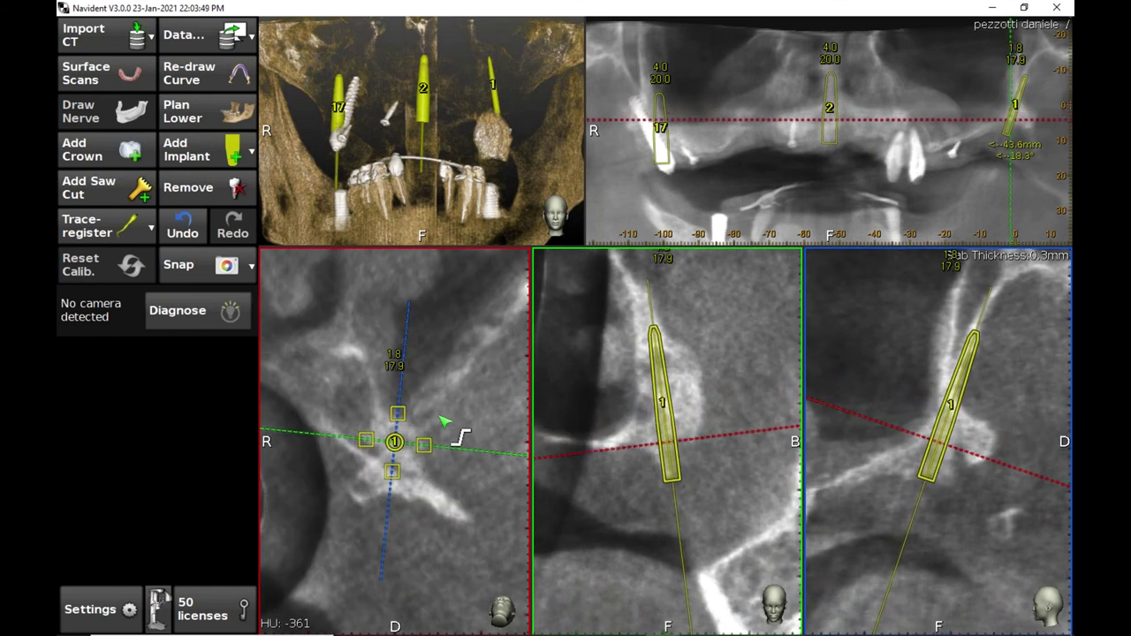
scroll(444, 422, up, 2)
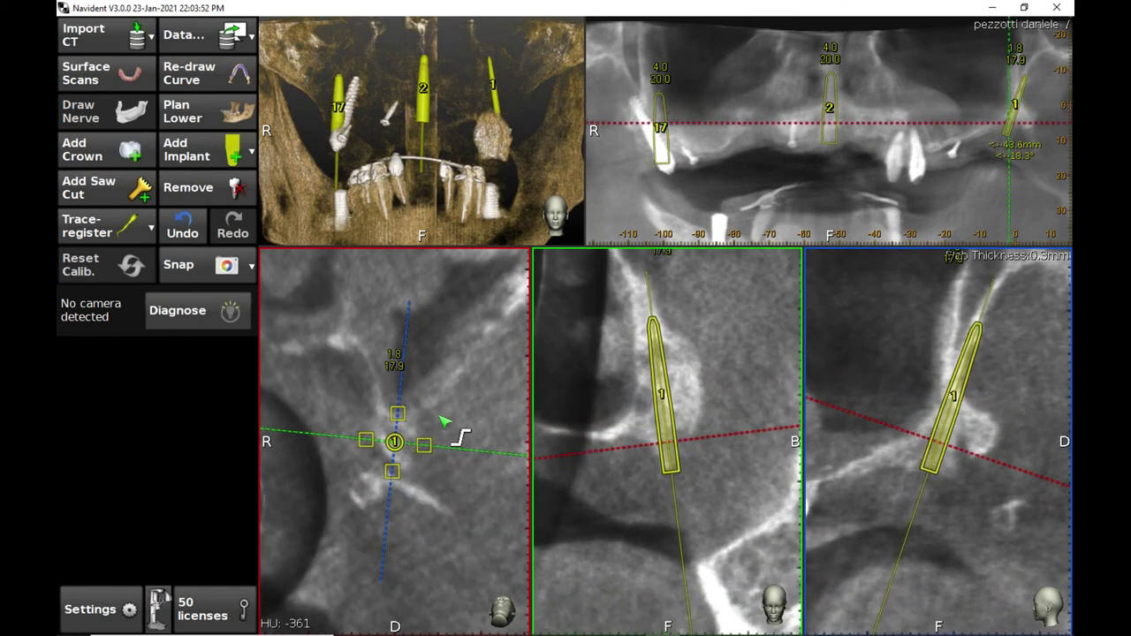
scroll(439, 416, up, 2)
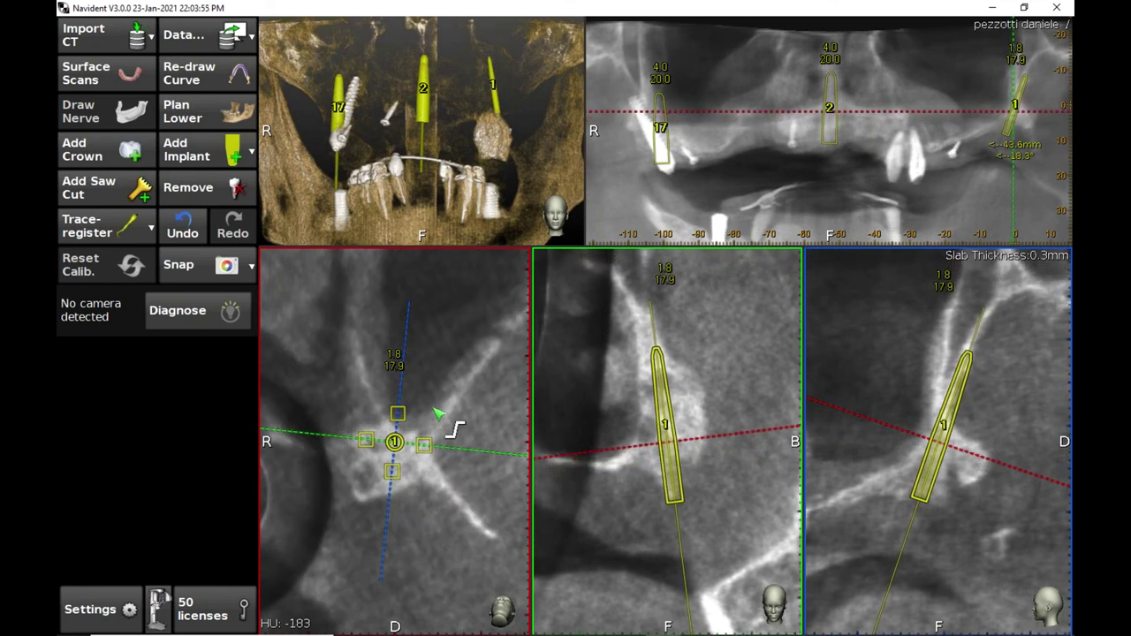
- Examine the bone around implant 1 in axial slices from its middle towards its apex and back towards its coronal end
scroll(439, 415, up, 5)
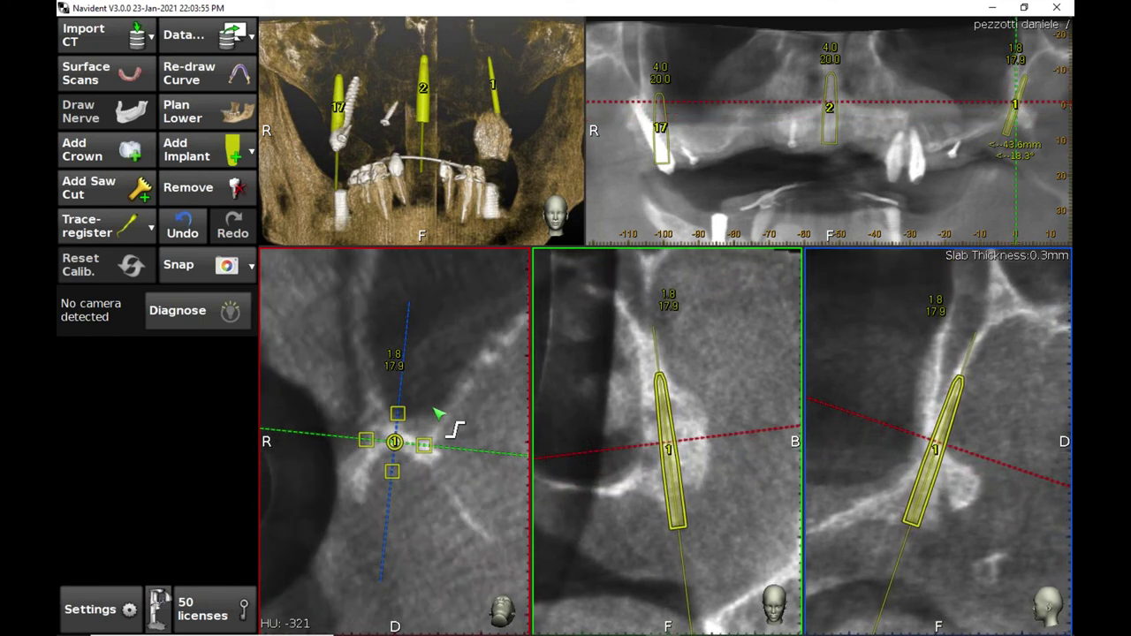
scroll(439, 415, down, 1)
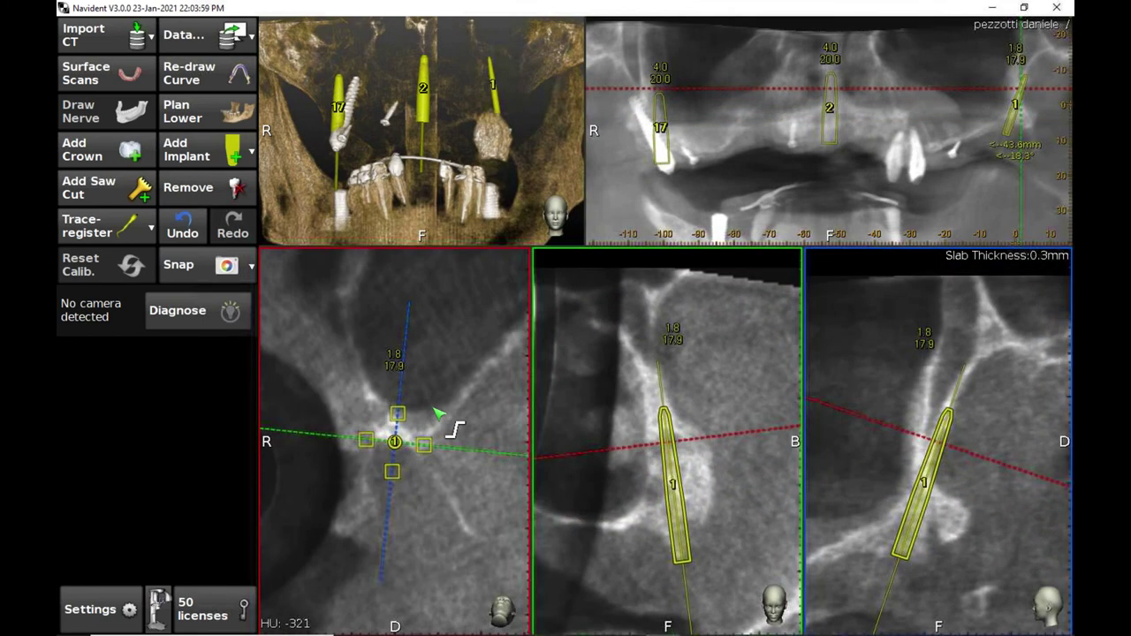
scroll(439, 415, down, 2)
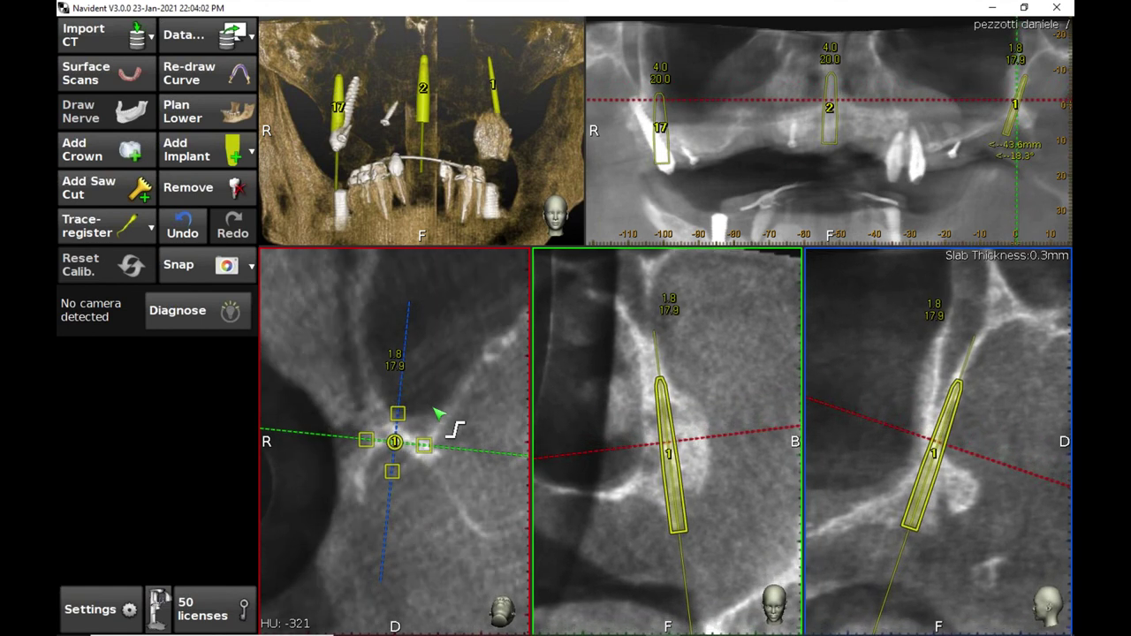
scroll(439, 415, down, 4)
scroll(434, 415, down, 4)
scroll(435, 415, up, 2)
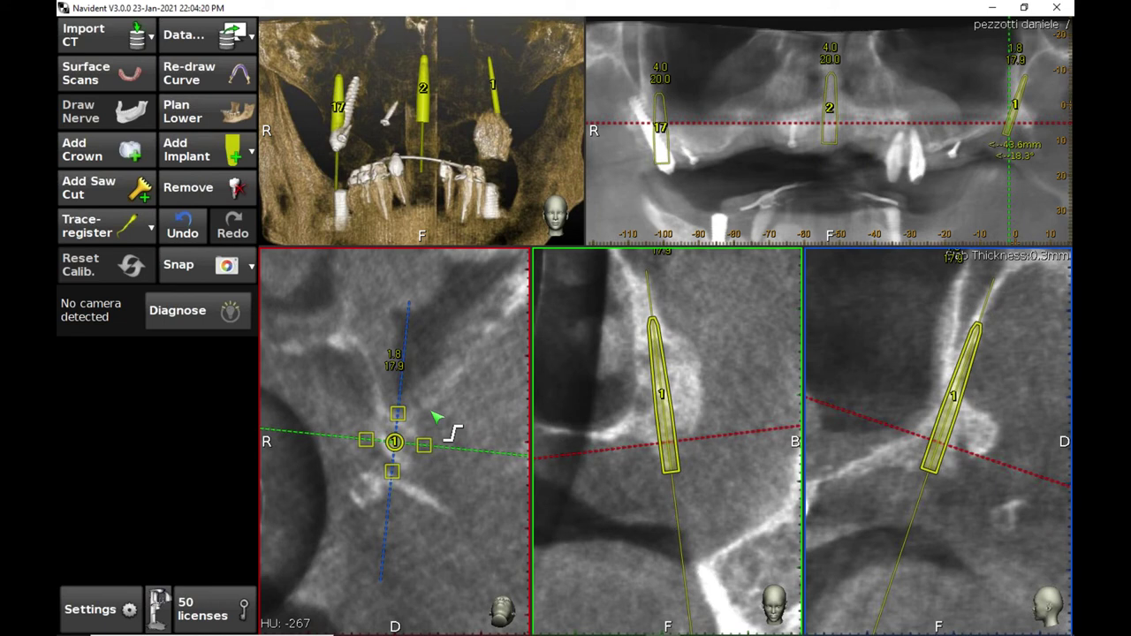
- Centre the views on implant 17 and tilt its apex distally and palatally to follow the placed implant visible in the scan
mouse_move(639, 113)
mouse_move(685, 157)
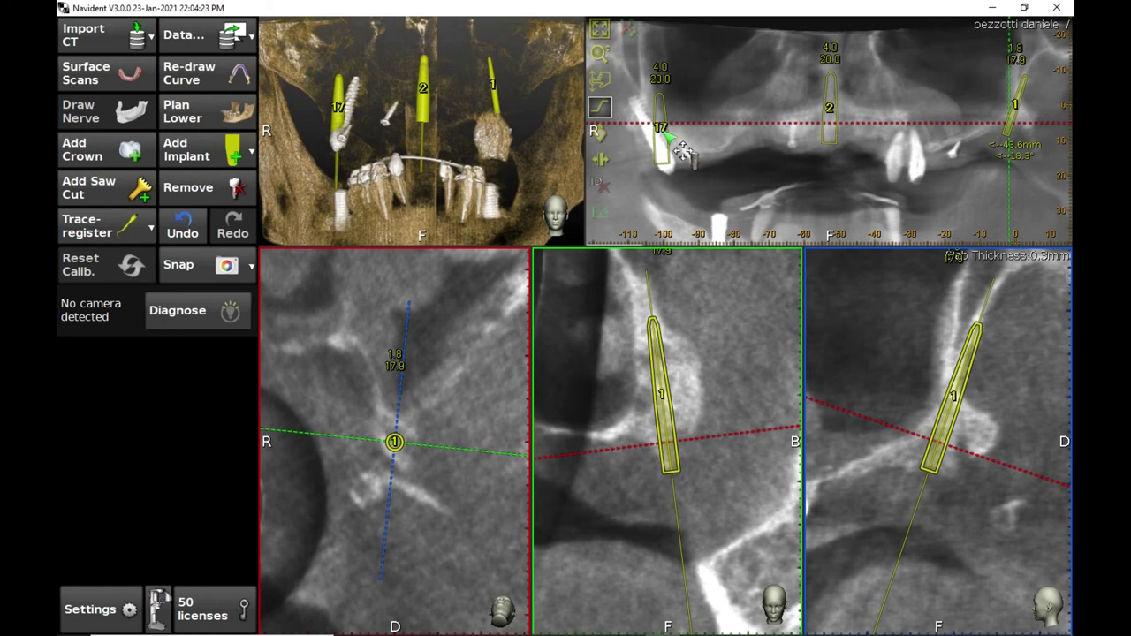
click(684, 157)
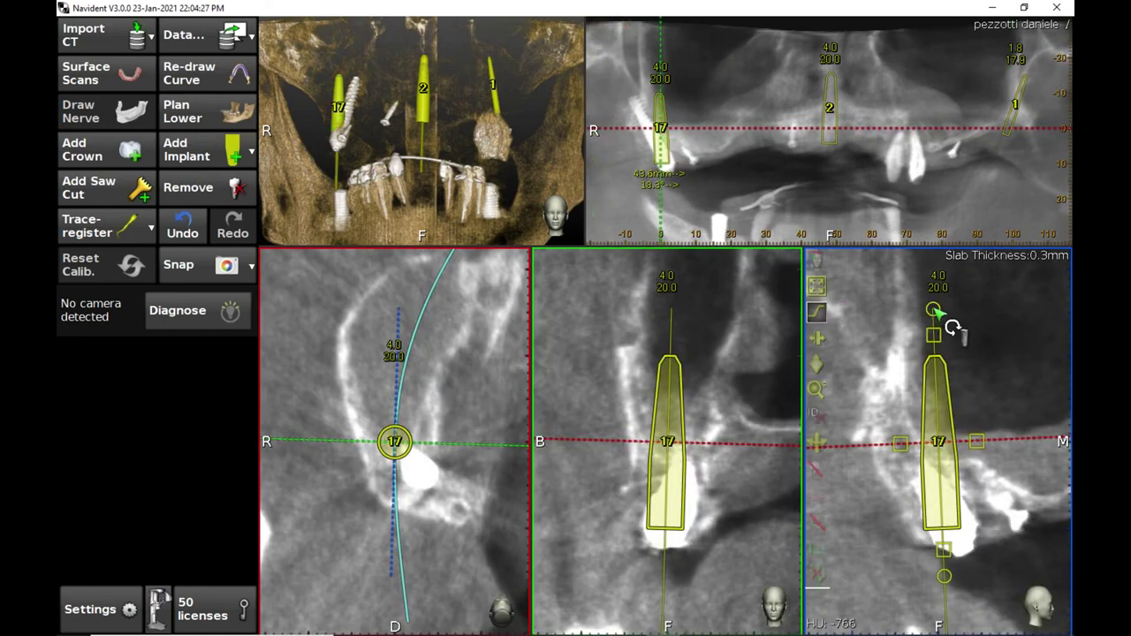
drag(936, 324, 844, 264)
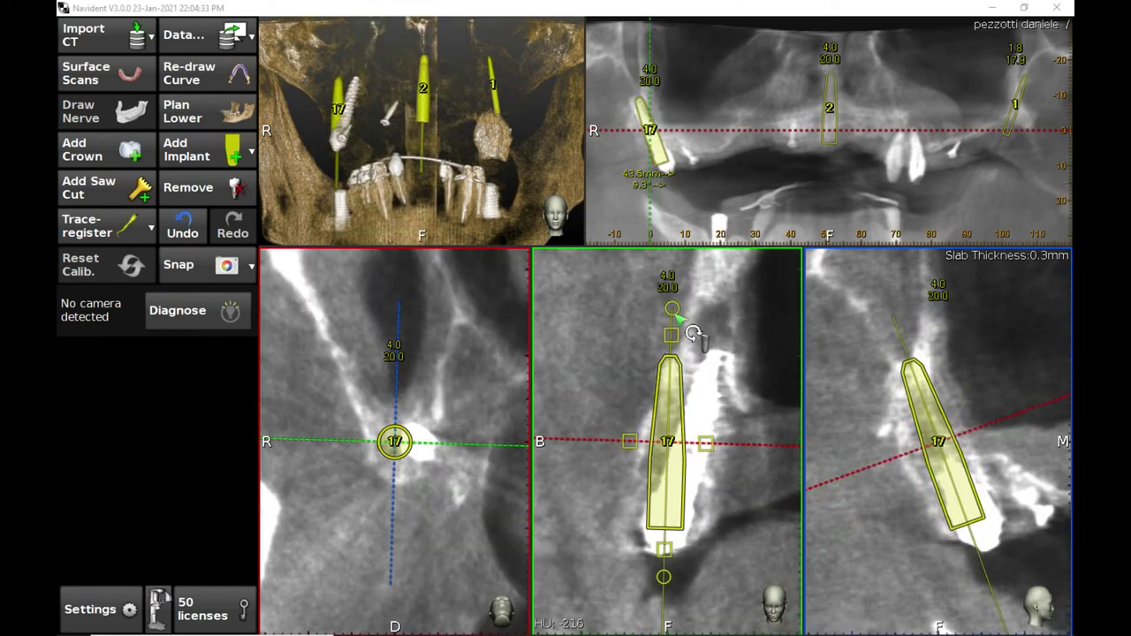
mouse_move(707, 309)
drag(706, 306, 726, 308)
- Shift implant 17 apically and adjust its coronal tilt in the mesiodistal section to overlay the placed implant
mouse_move(963, 486)
drag(978, 499, 965, 477)
drag(979, 547, 994, 541)
drag(964, 454, 962, 457)
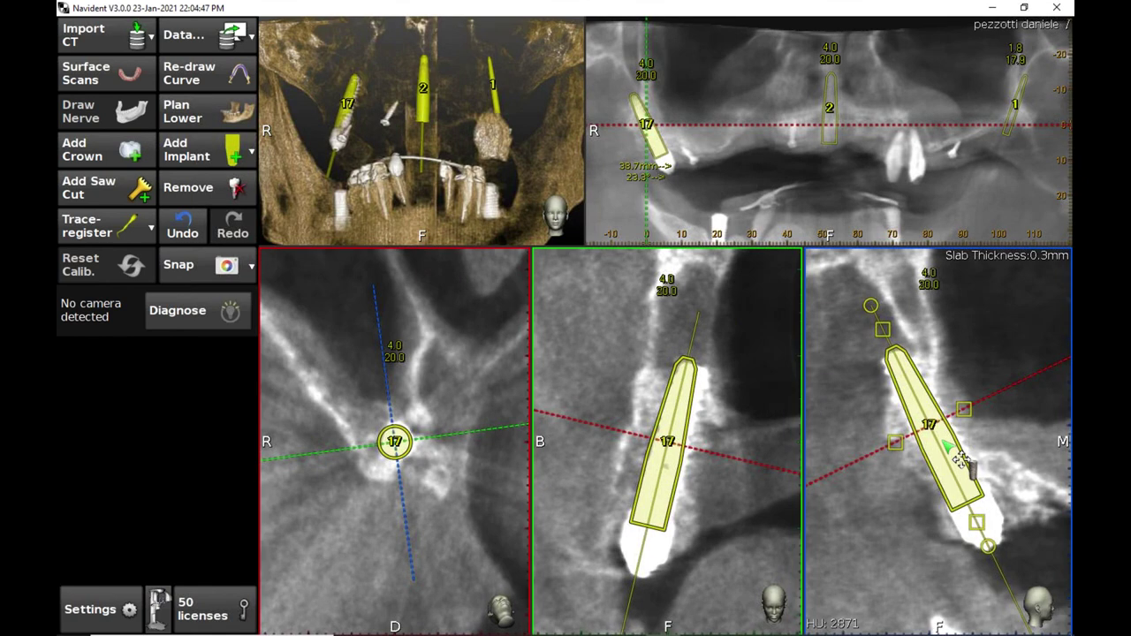
- Fine-tune the buccopalatal tilt and position of implant 17 over the placed implant, with a slight mesiodistal correction at its coronal end
drag(699, 314, 715, 317)
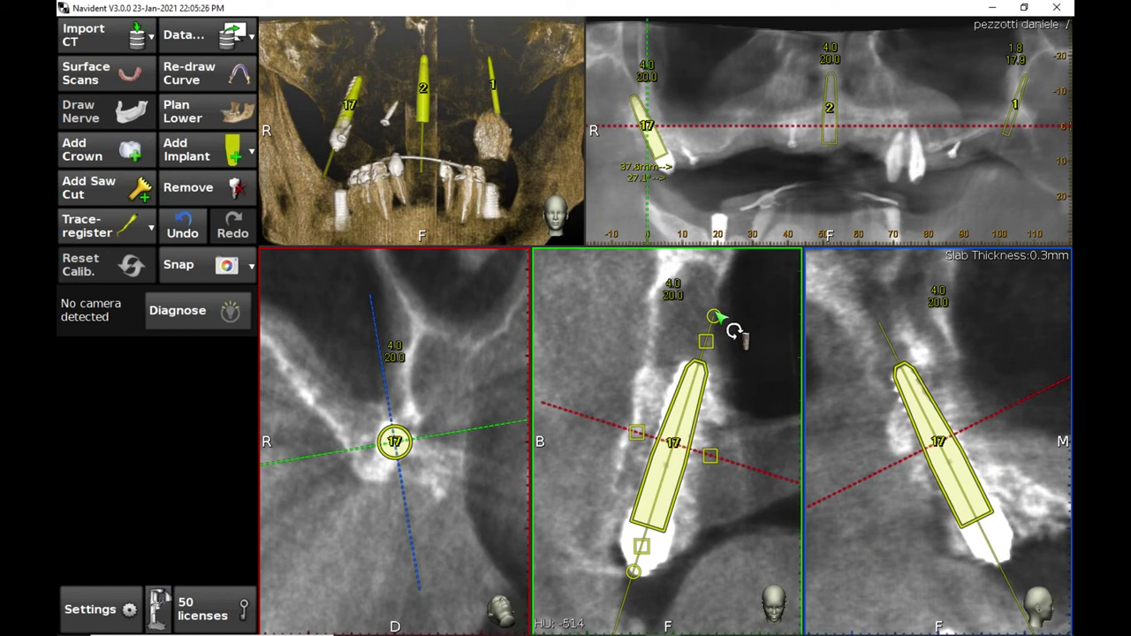
drag(716, 316, 701, 314)
drag(702, 389, 706, 392)
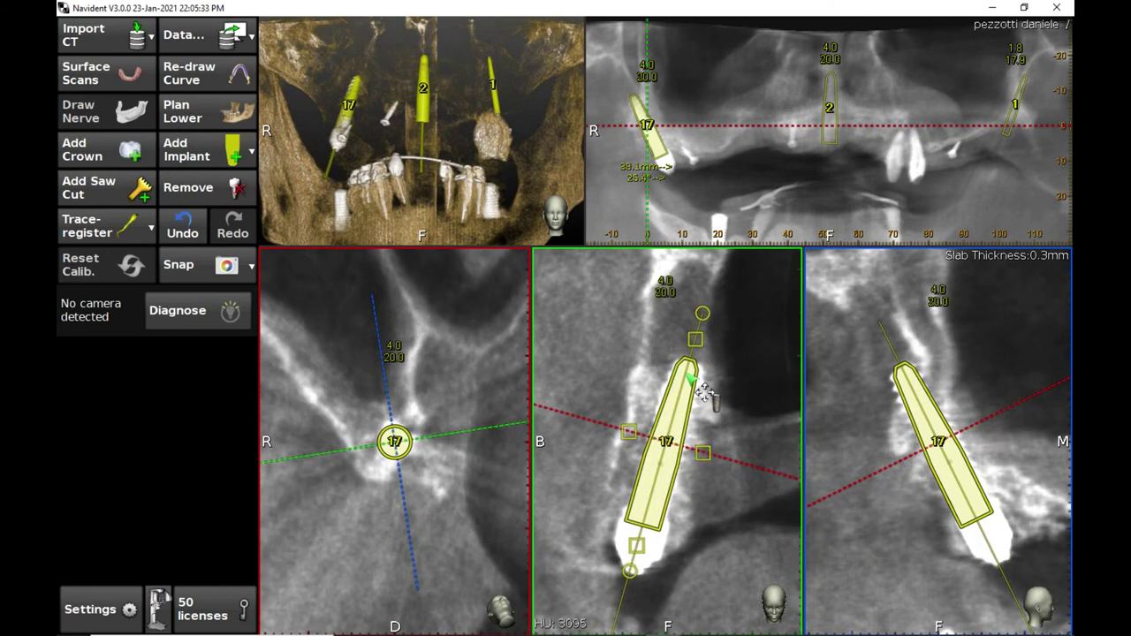
drag(706, 320, 704, 321)
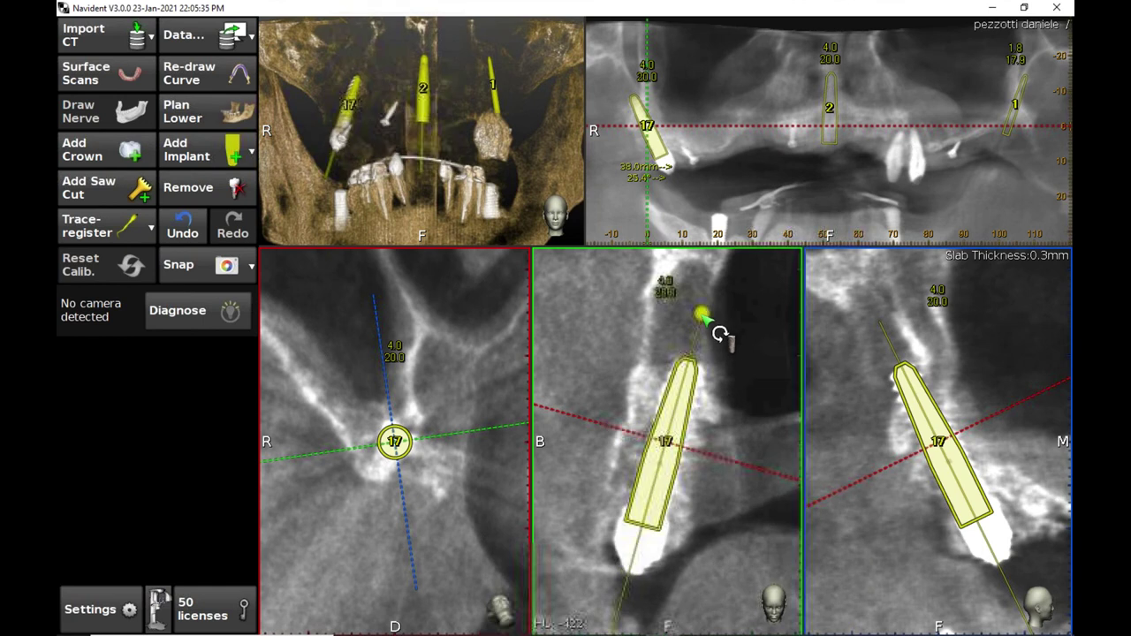
drag(704, 409, 709, 412)
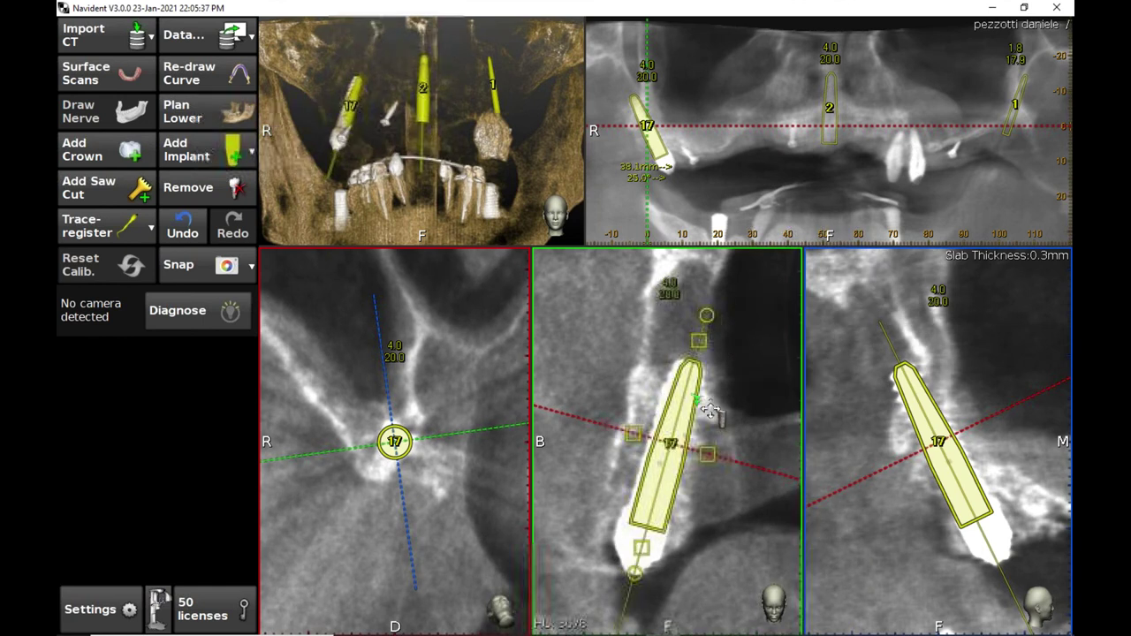
drag(707, 317, 699, 314)
drag(714, 399, 717, 405)
drag(710, 320, 700, 320)
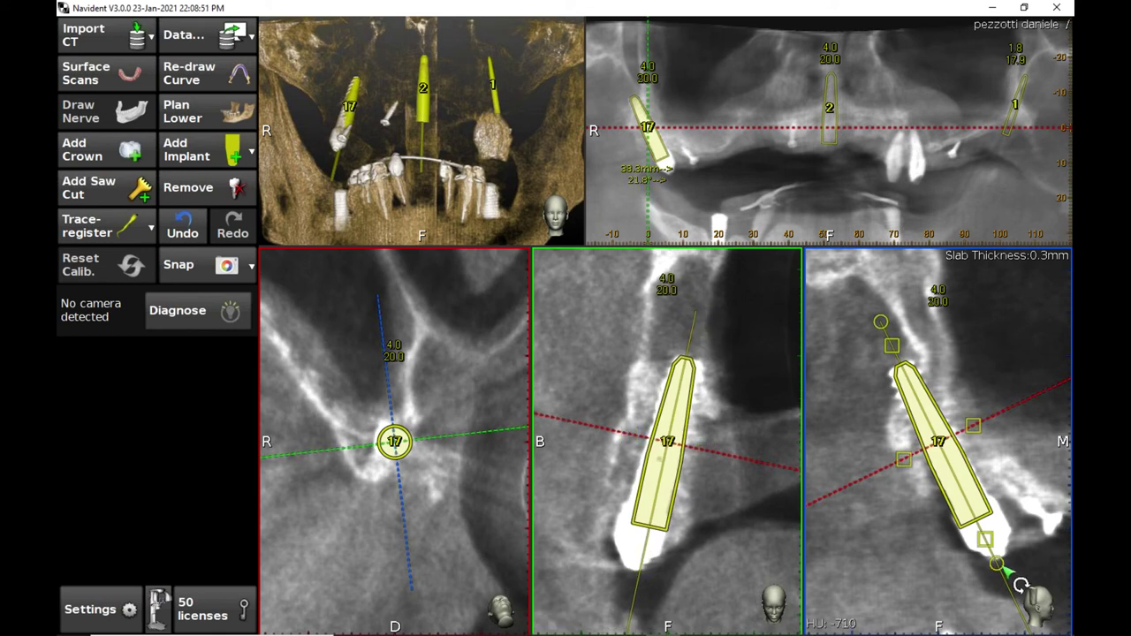
drag(1007, 570, 1005, 566)
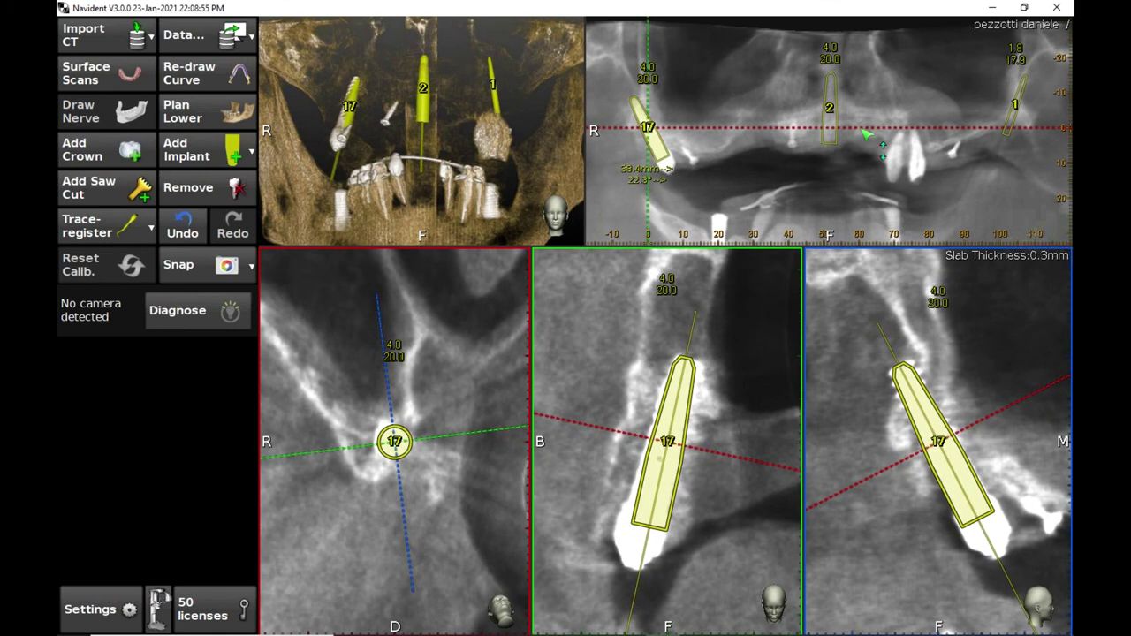
- Centre the views on implant 2 at the midline, and close the planning program
click(833, 133)
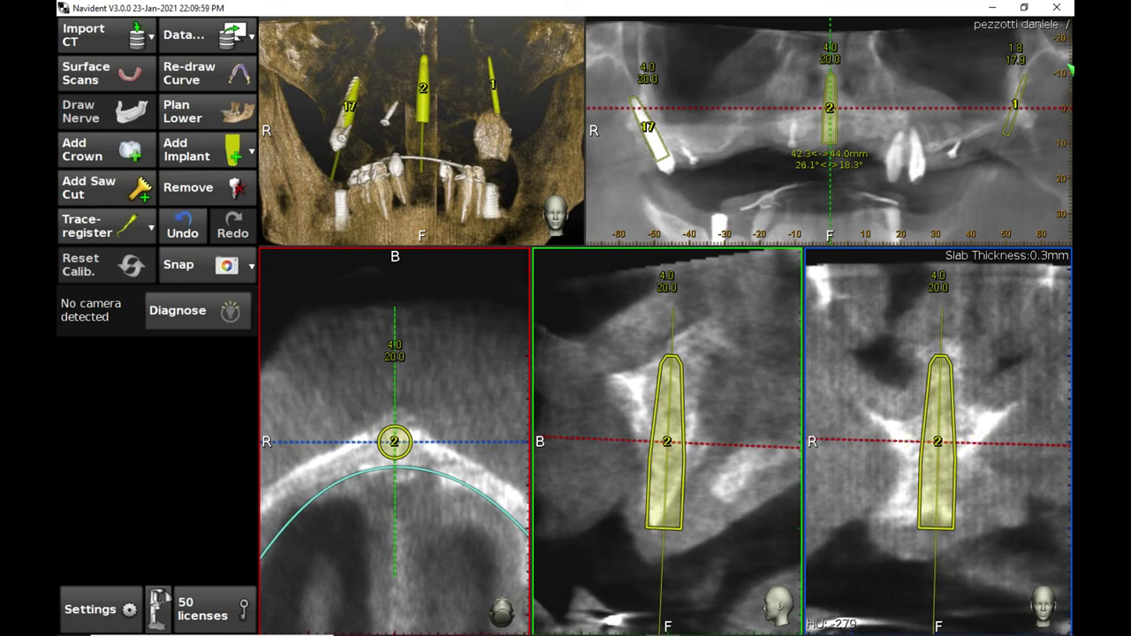
click(1060, 8)
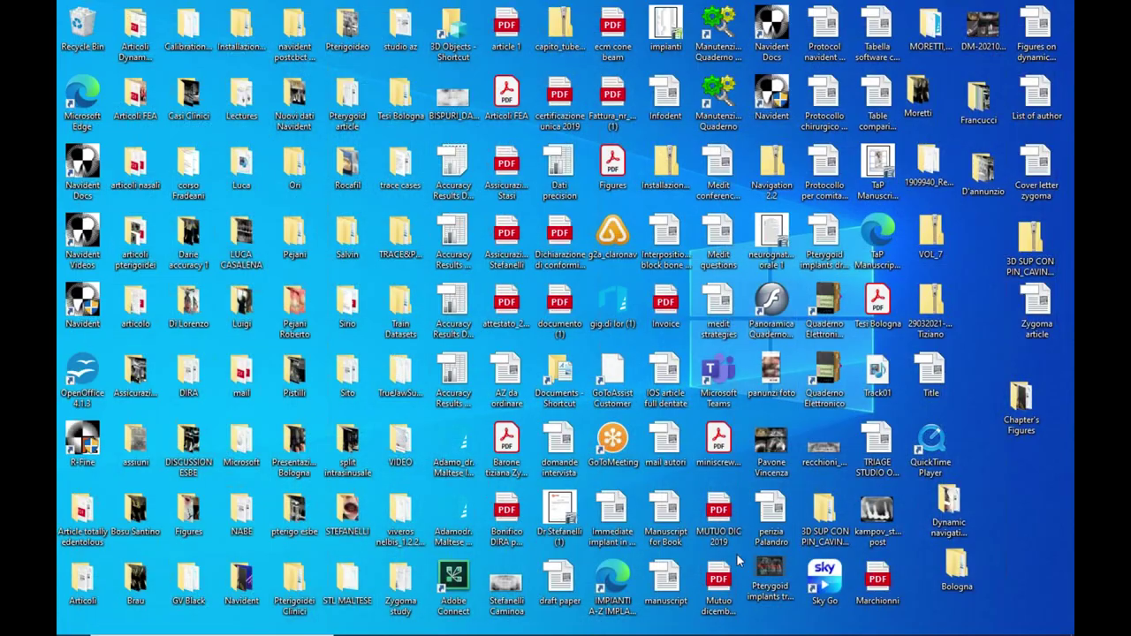